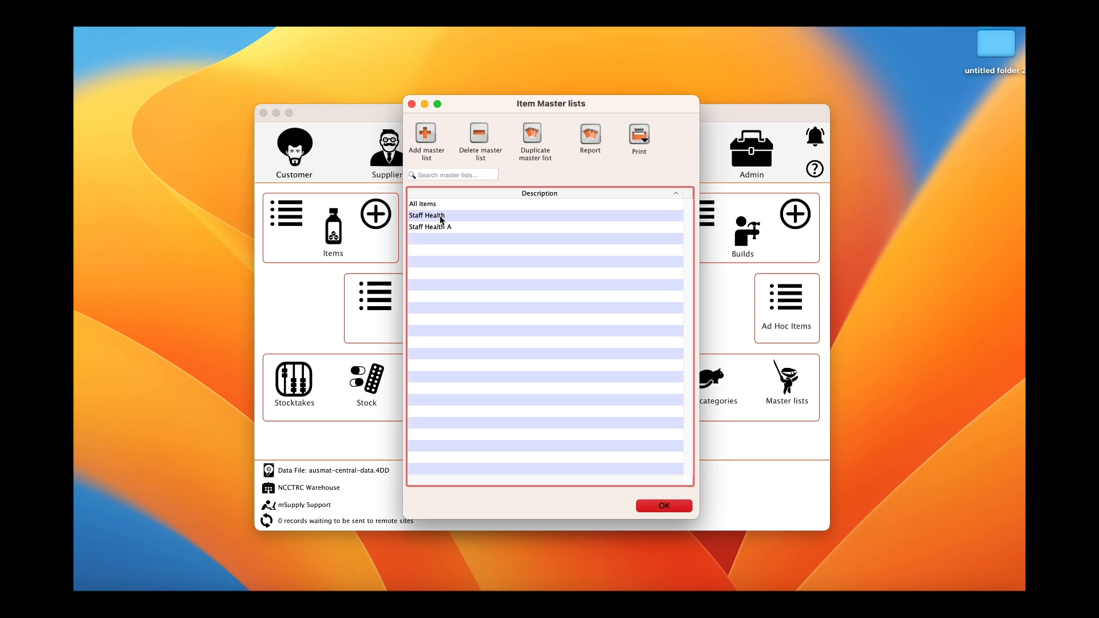
Open the Staff Health master list and examine its items and where it is in use
left_click(440, 218)
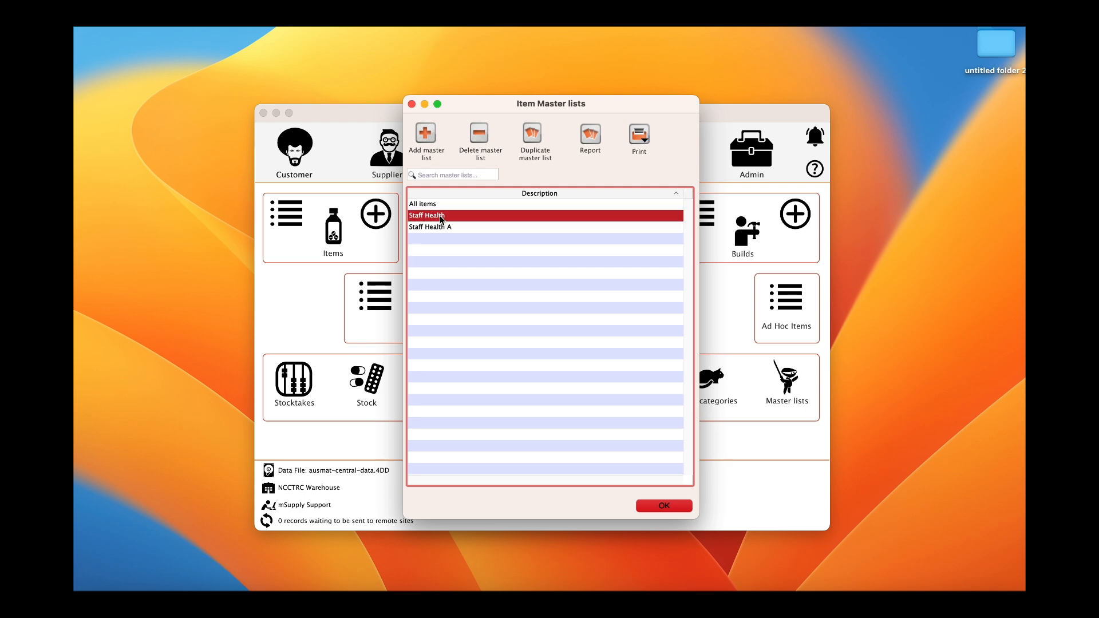
double_click(439, 216)
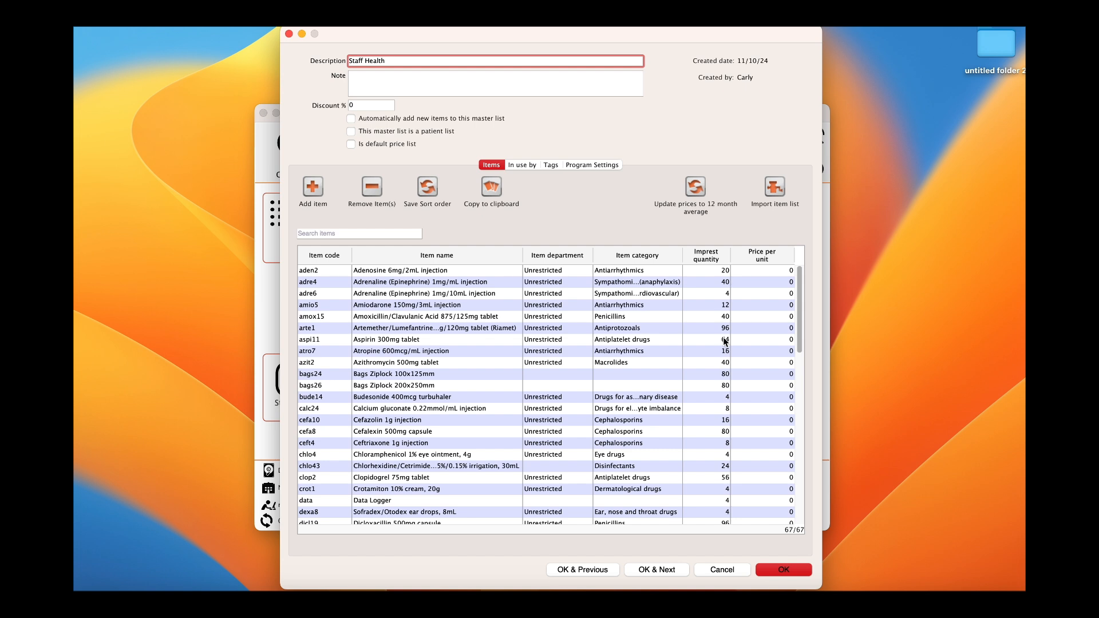
left_click(525, 165)
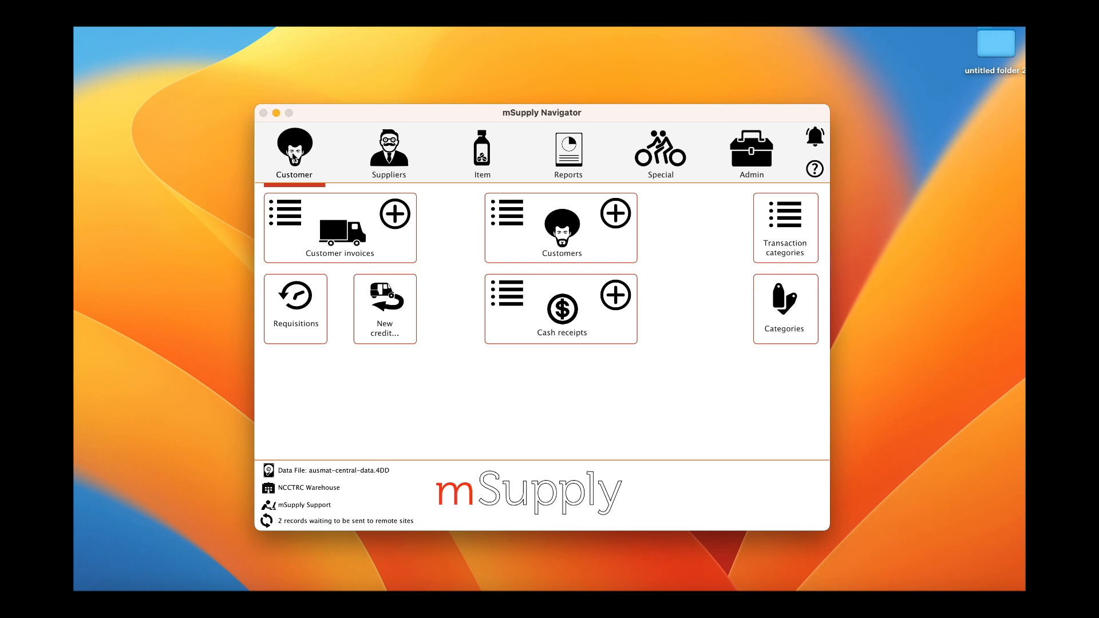
Create a new customer requisition for the Dispensary and continue without requisition lines
left_click(307, 306)
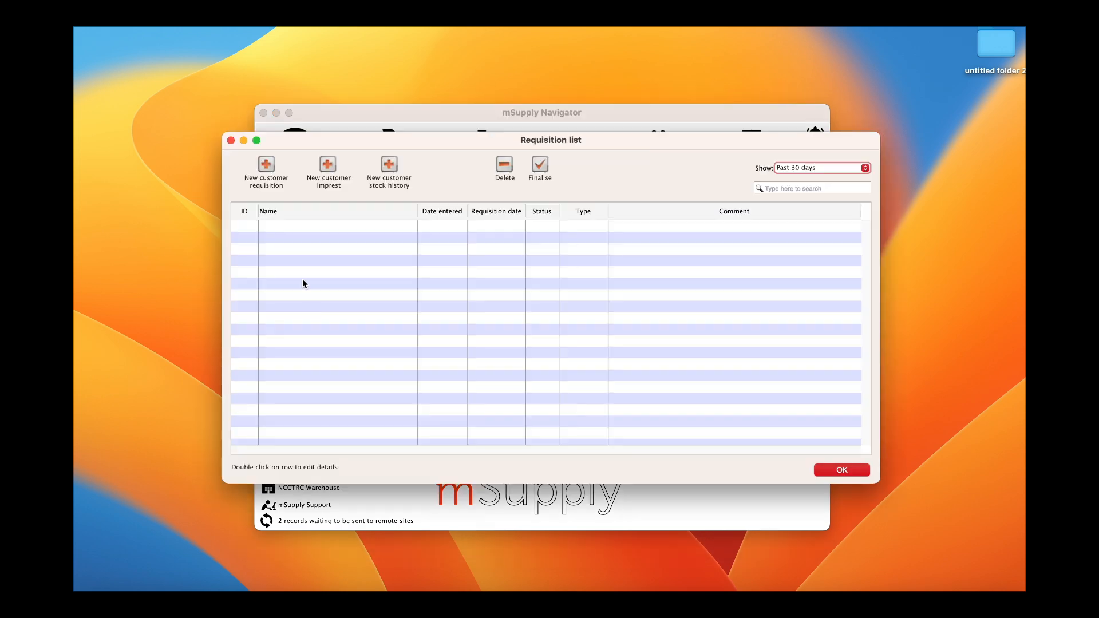
left_click(271, 164)
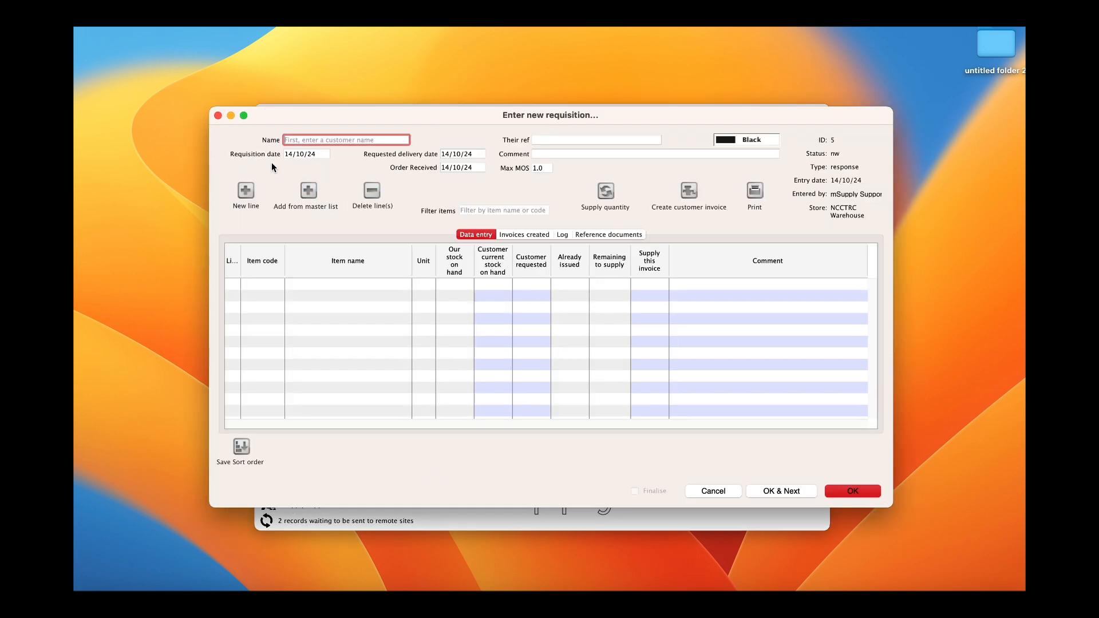
type("@")
key("Tab")
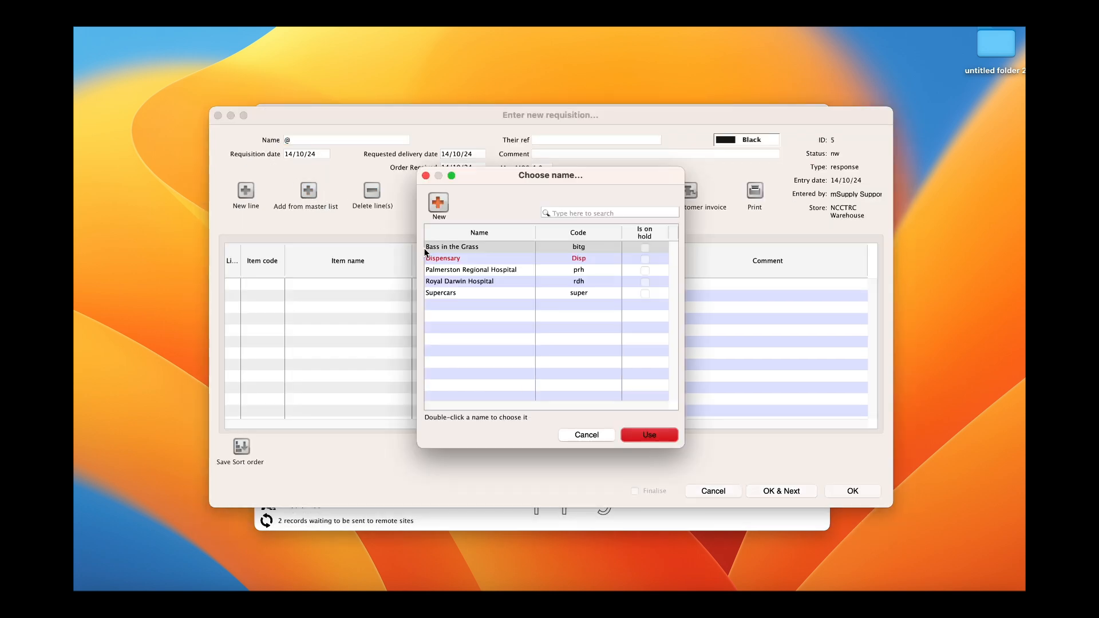
double_click(452, 262)
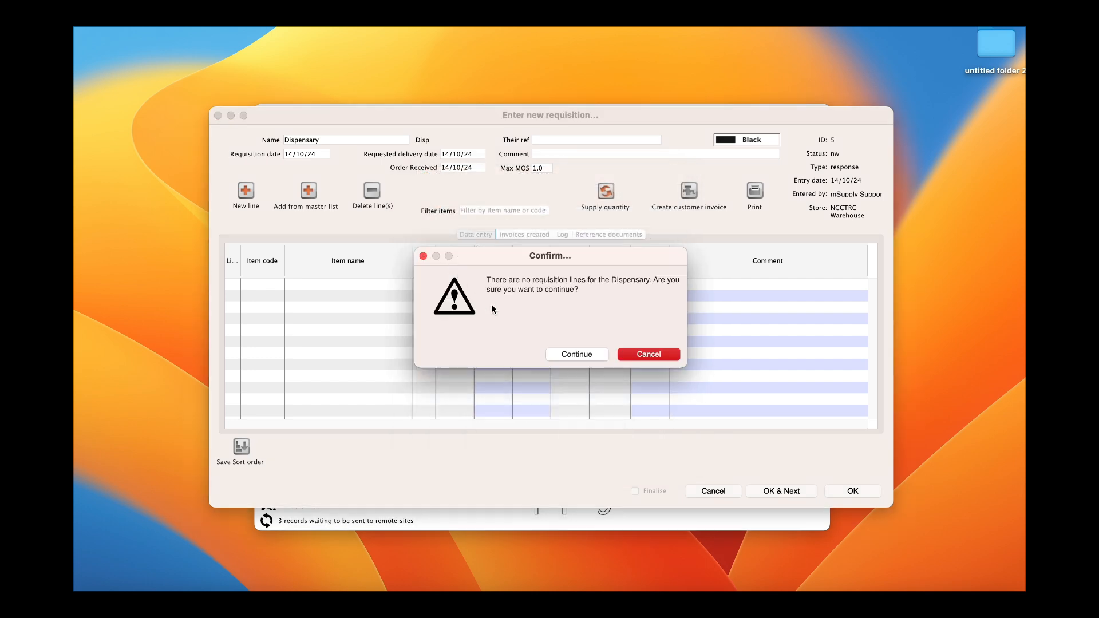
left_click(574, 356)
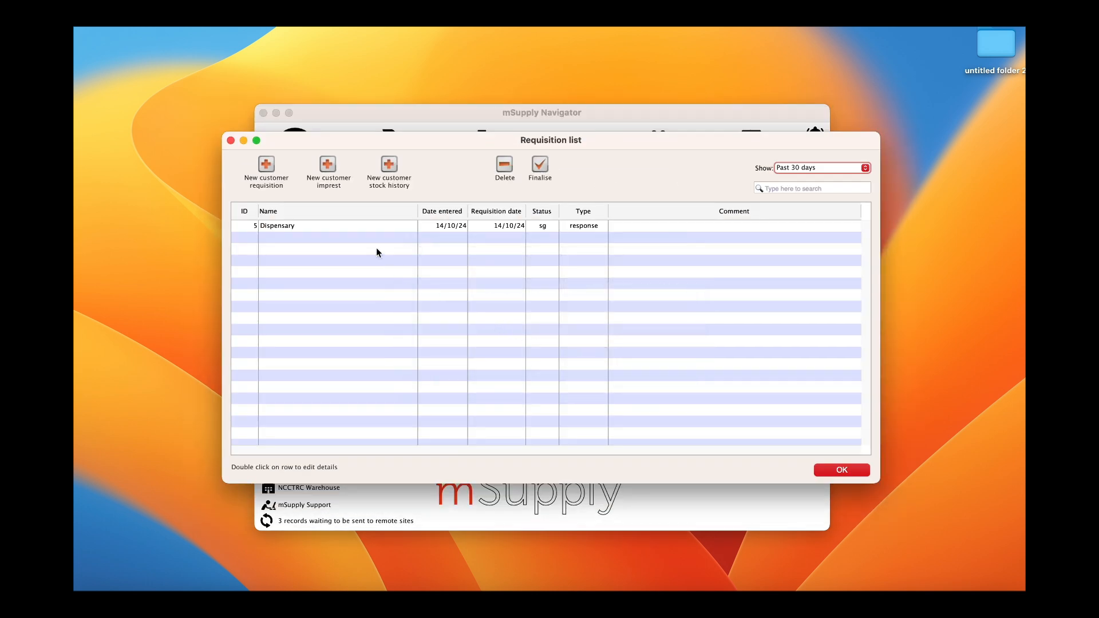
Reopen the Dispensary requisition and add its items from the Staff Health master list only, excluding All items
double_click(370, 227)
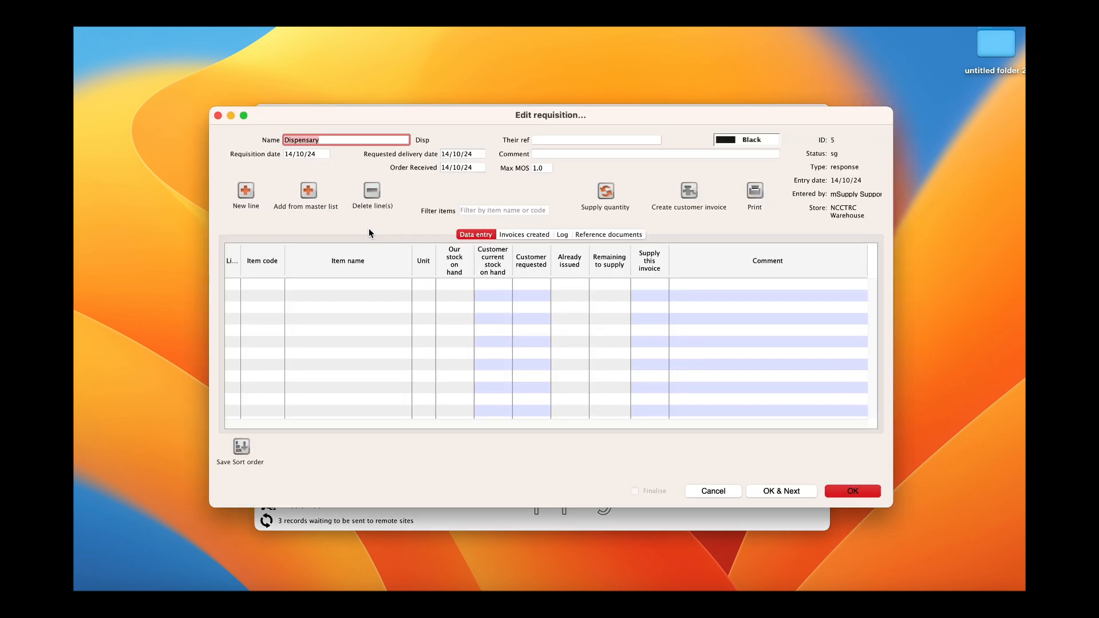
left_click(309, 192)
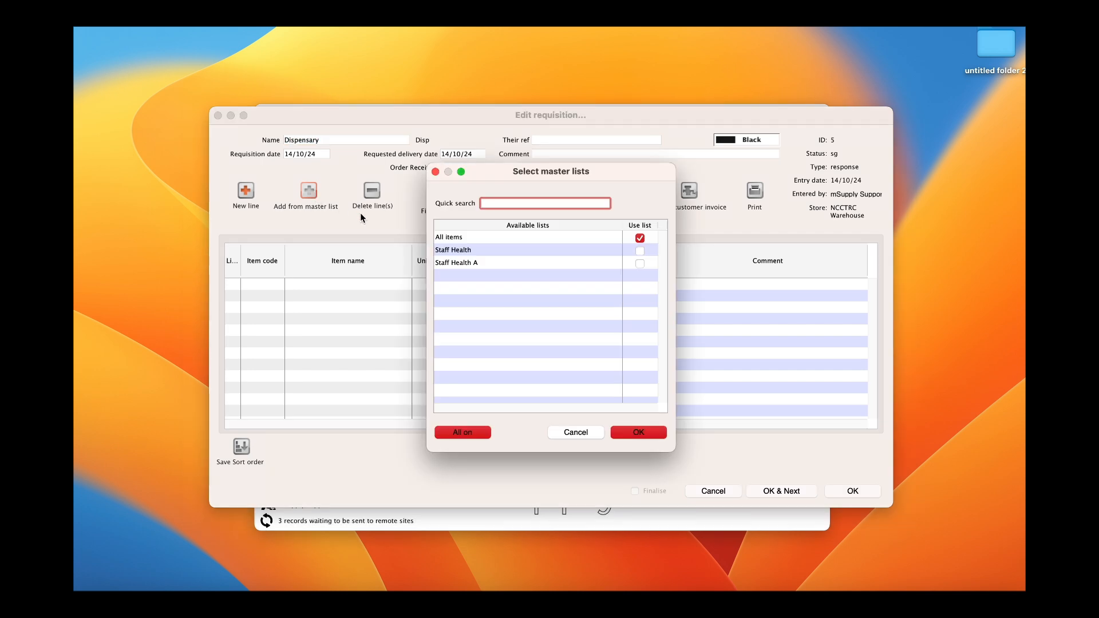
left_click(640, 250)
left_click(639, 238)
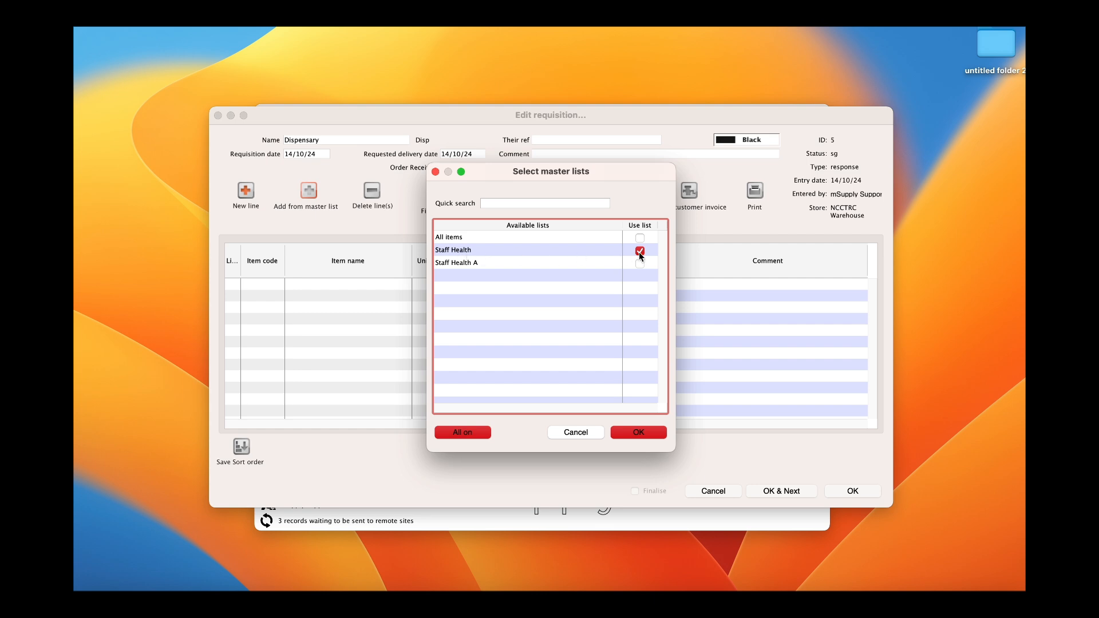
left_click(638, 433)
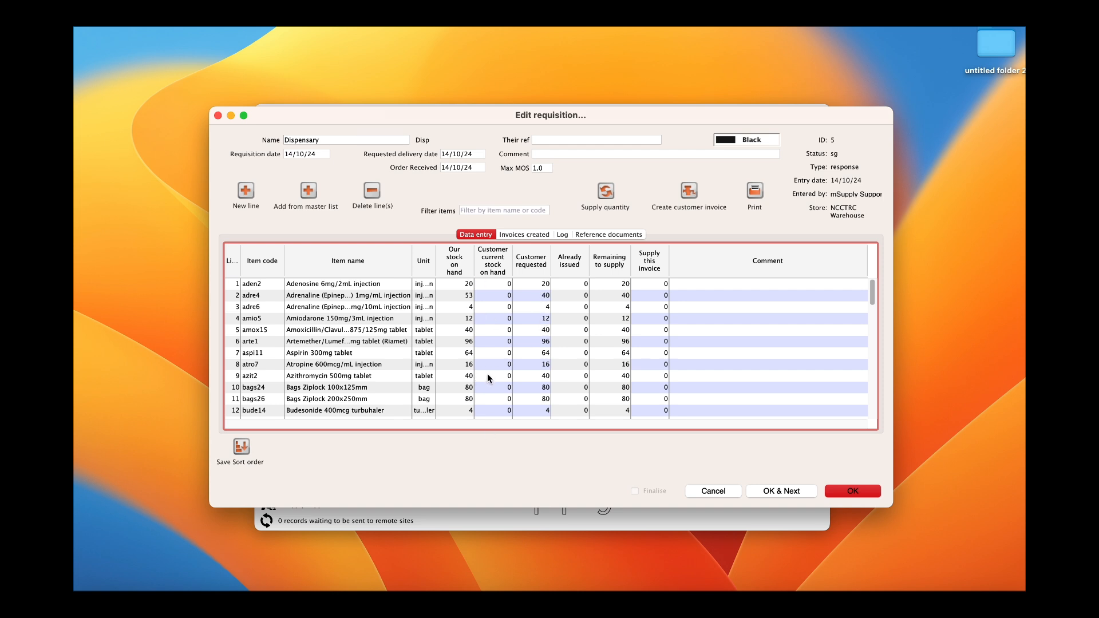
Set all lines of the requisition, from aden2 to ZINC47, to supply the remaining quantity
left_click(610, 285)
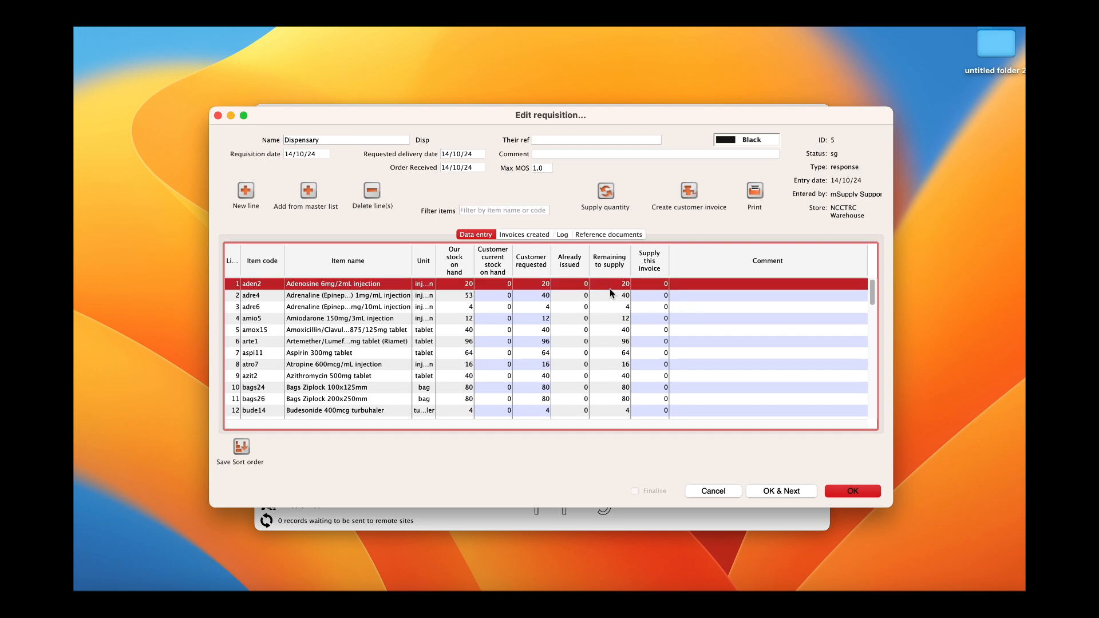
scroll(610, 310, "down", 15)
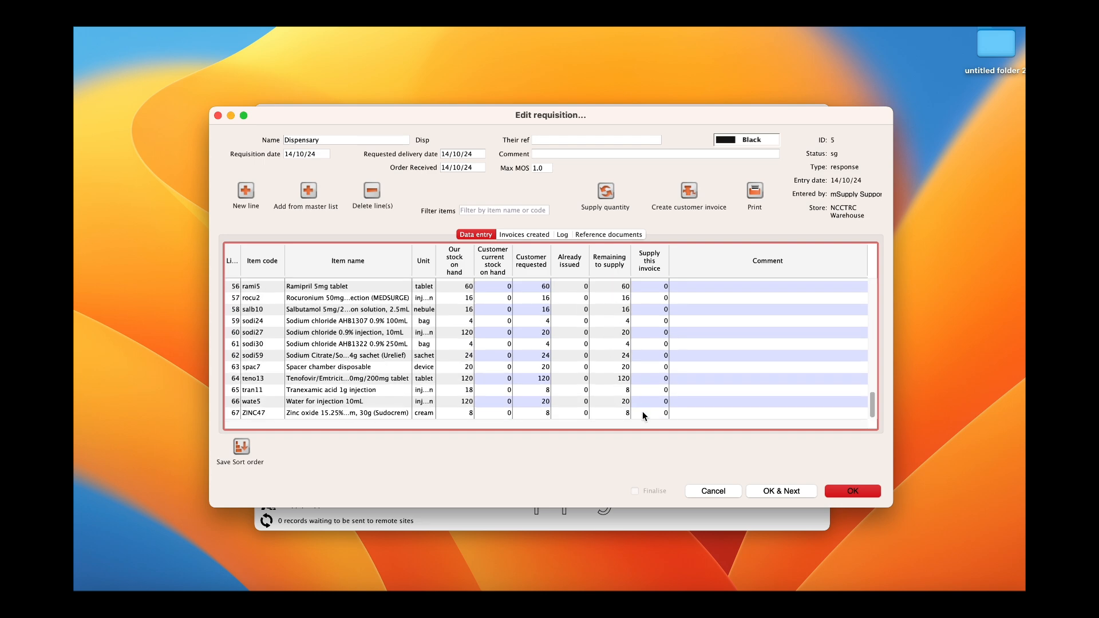
left_click(642, 413, "shift")
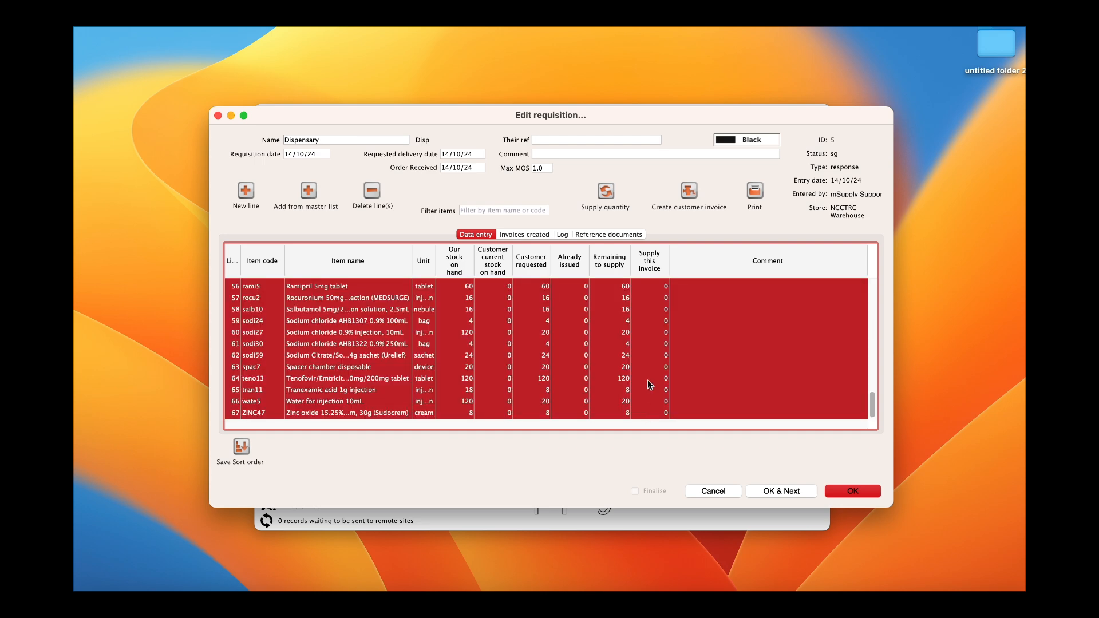
left_click(605, 191)
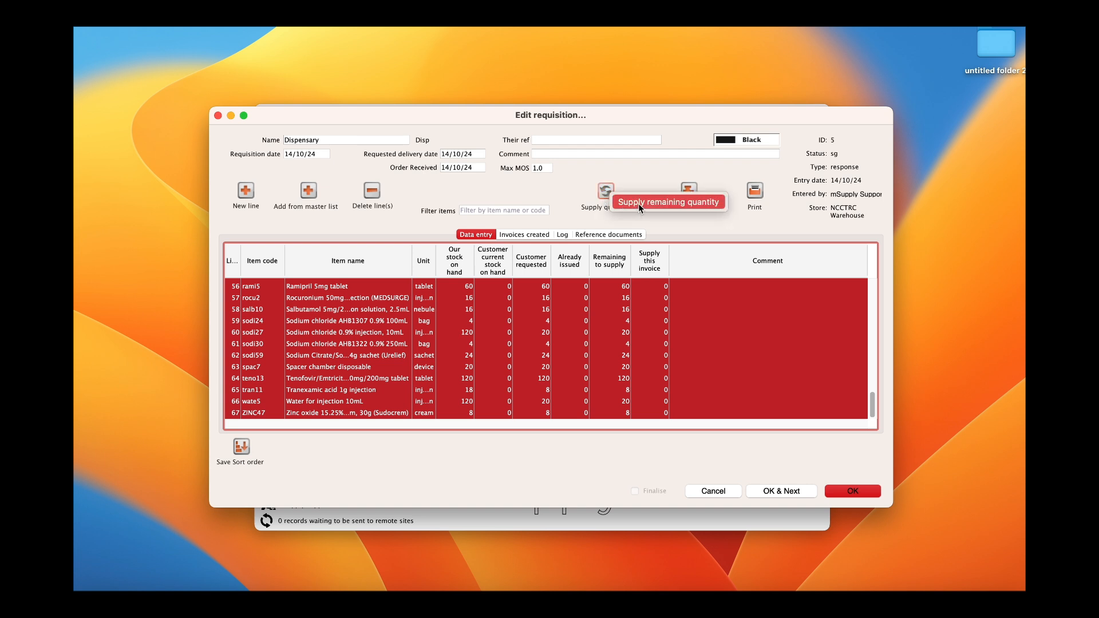
scroll(641, 328, "up", 15)
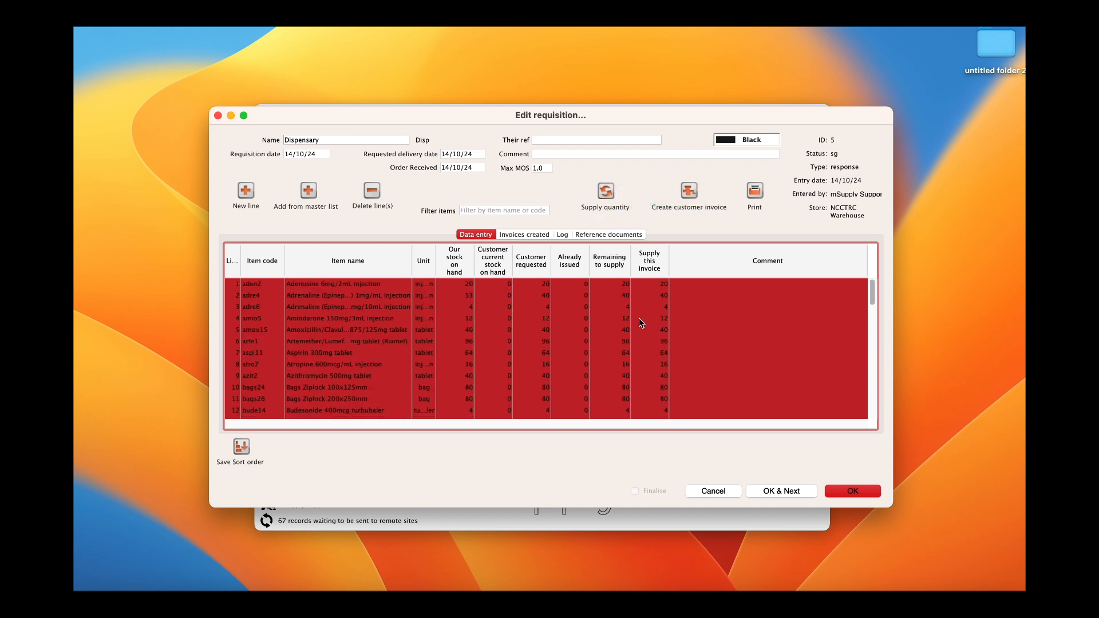
left_click(546, 284)
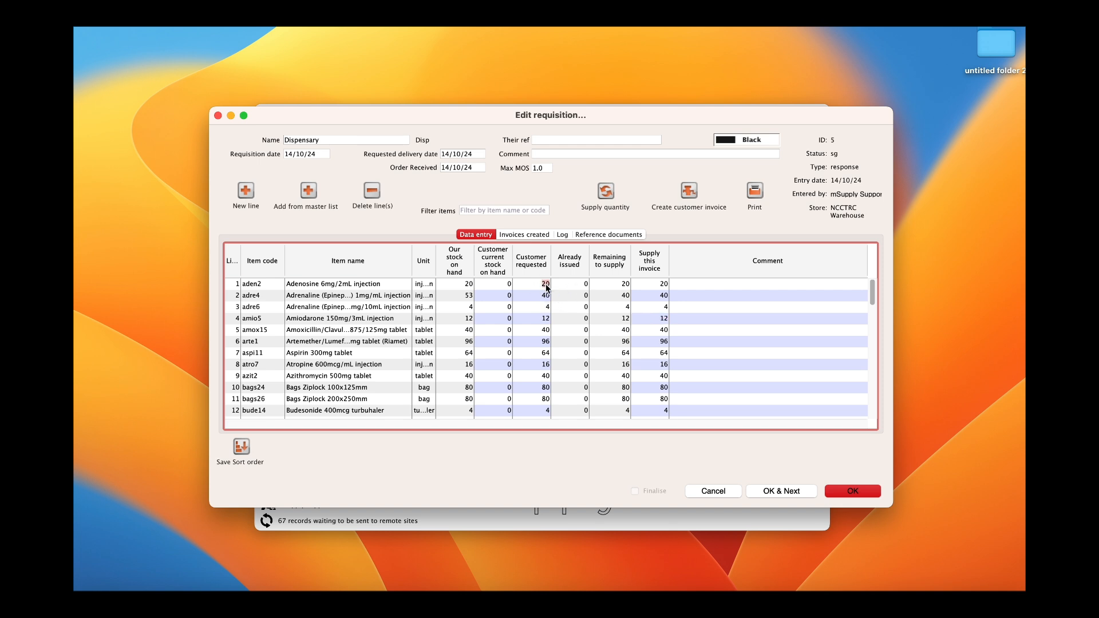
left_click(663, 286)
left_click(676, 286)
Create a customer invoice from the Dispensary requisition and issue stock for all placeholder lines, accepting short expiry dates
left_click(689, 193)
left_click(574, 355)
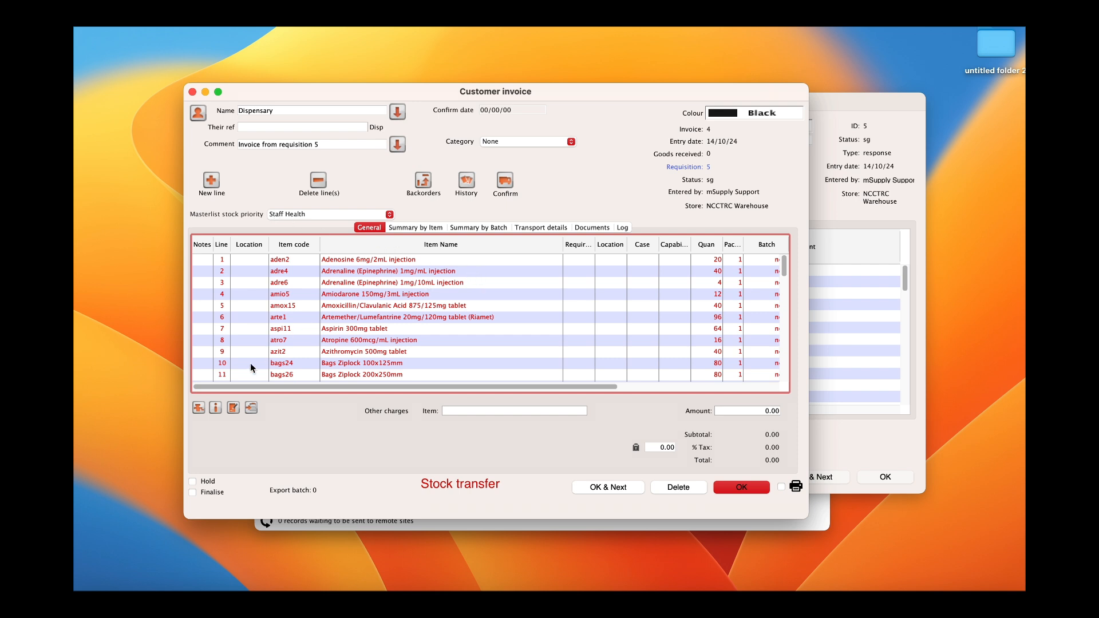
left_click(197, 409)
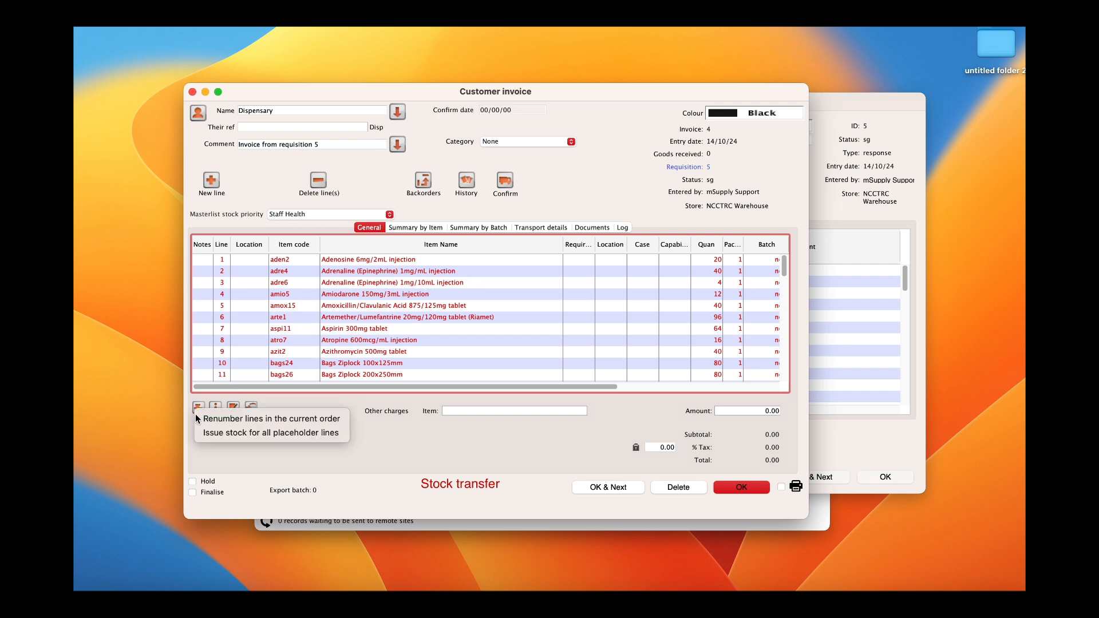
left_click(229, 434)
left_click(590, 356)
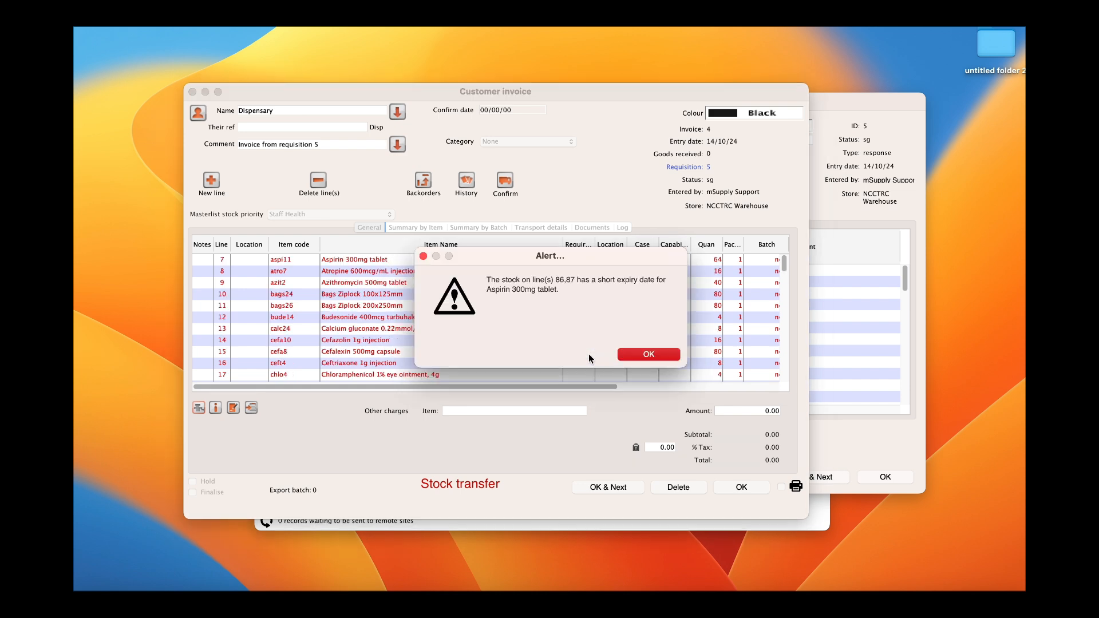
left_click(642, 355)
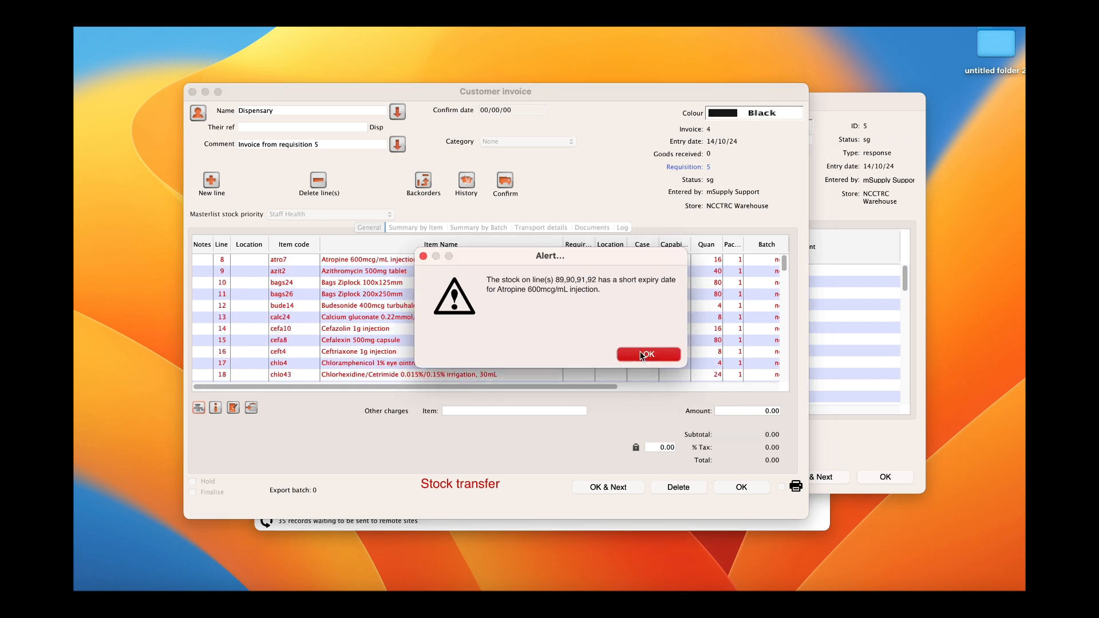
left_click(642, 355)
left_click(641, 355)
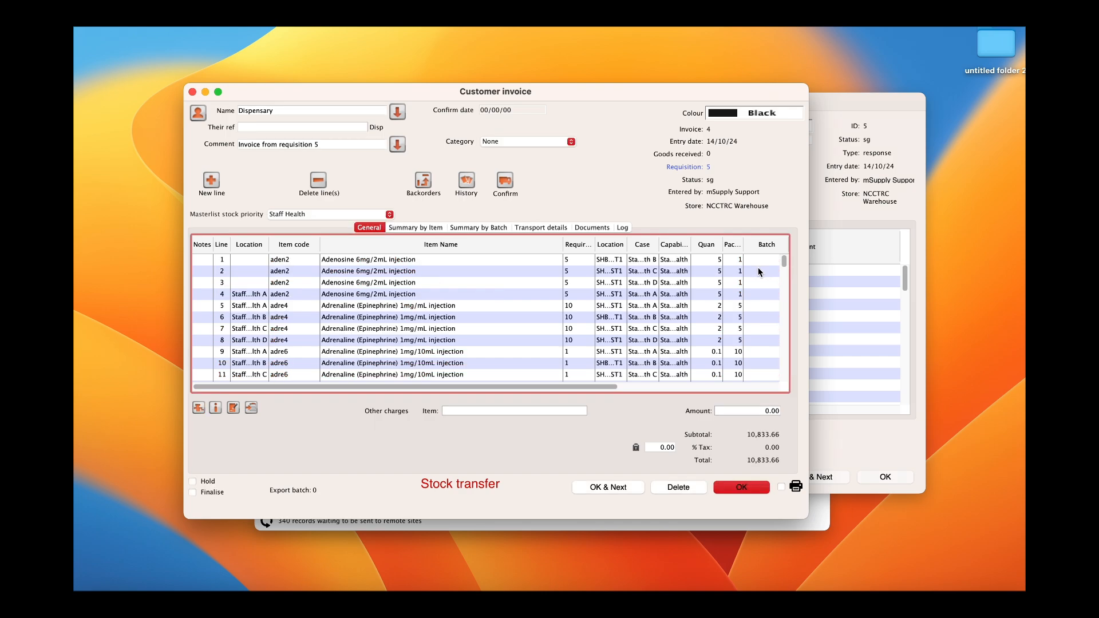
Confirm and finalise the Dispensary stock transfer invoice without entering a backorder comment for Data Logger
mouse_move(784, 263)
left_mouse_down()
mouse_move(783, 373)
mouse_move(783, 251)
left_mouse_up()
left_click(505, 182)
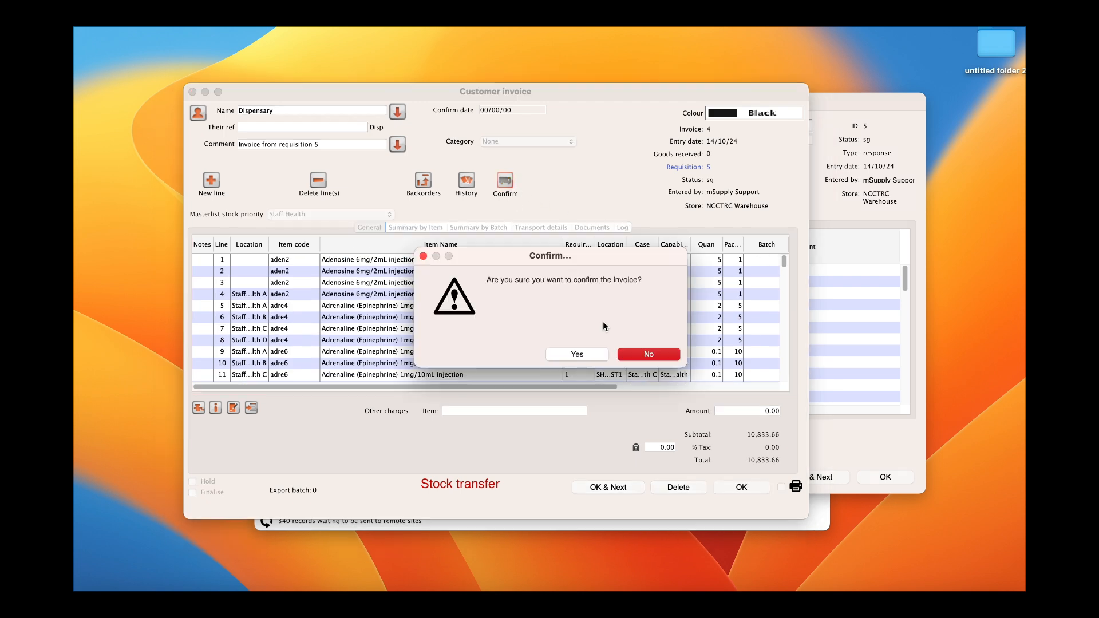
left_click(583, 355)
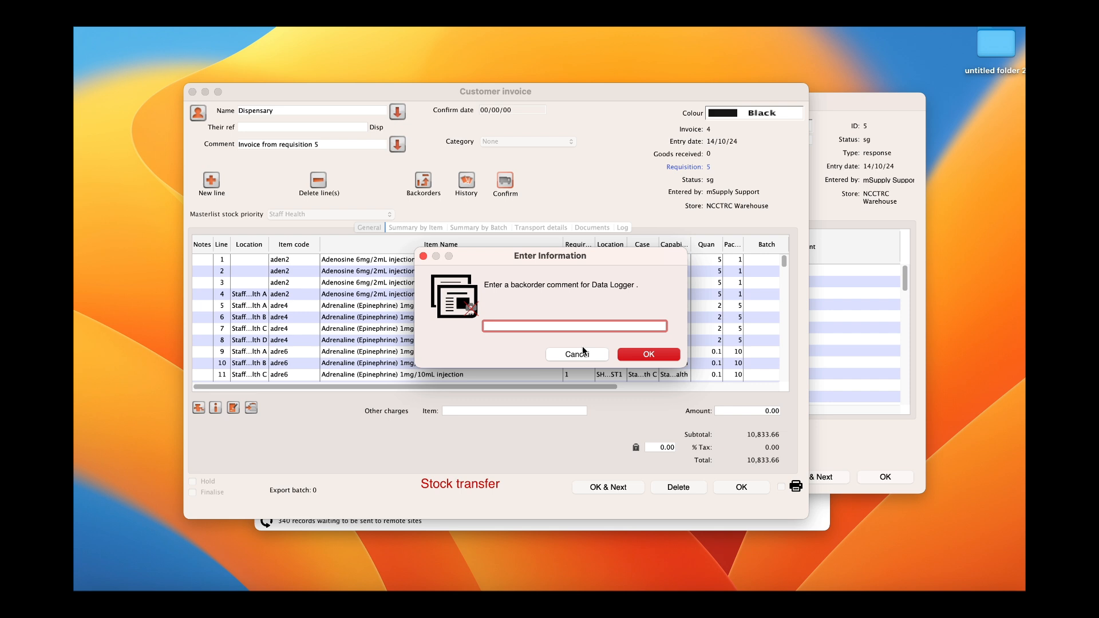
left_click(590, 353)
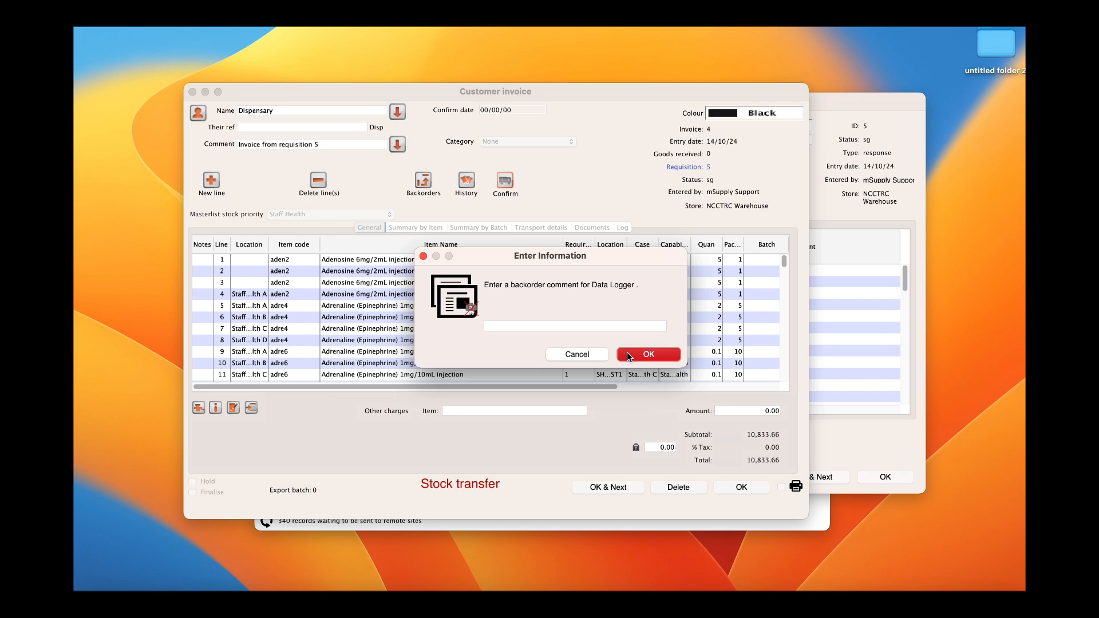
left_click(729, 487)
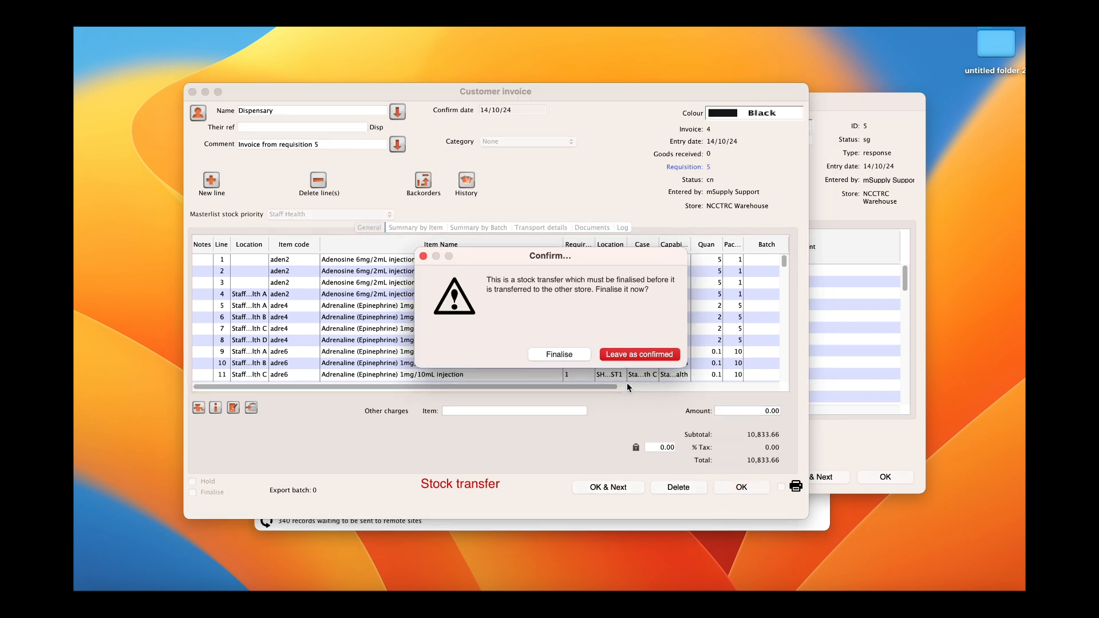
left_click(570, 352)
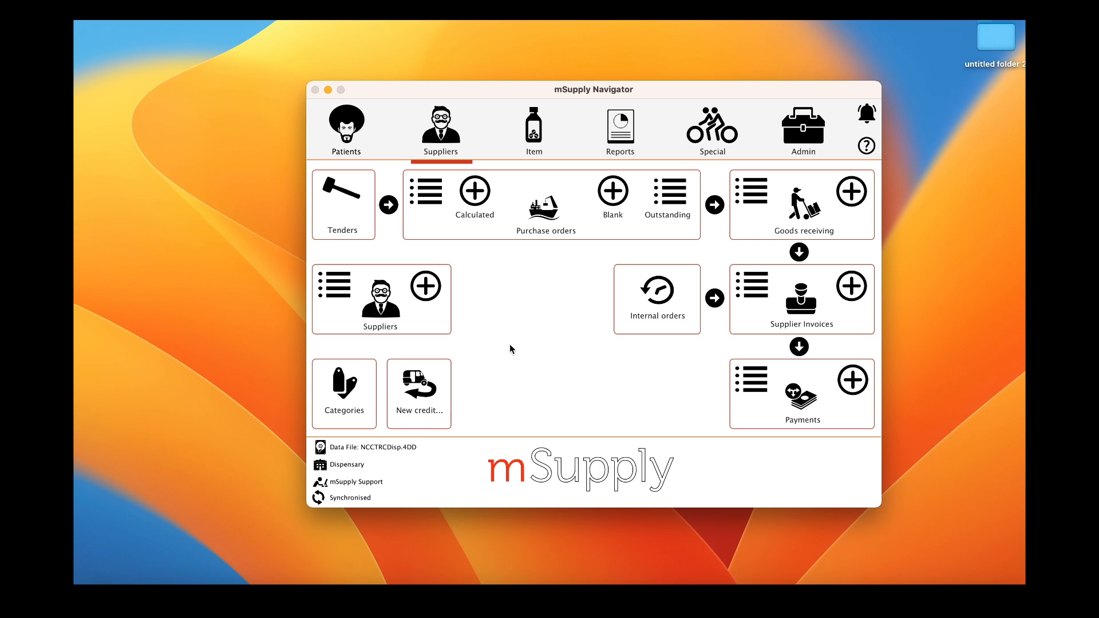
In the Dispensary store, take the NCCTRC Warehouse supplier invoice off hold, then finalise and confirm it into stock
left_click(756, 294)
left_click(618, 344)
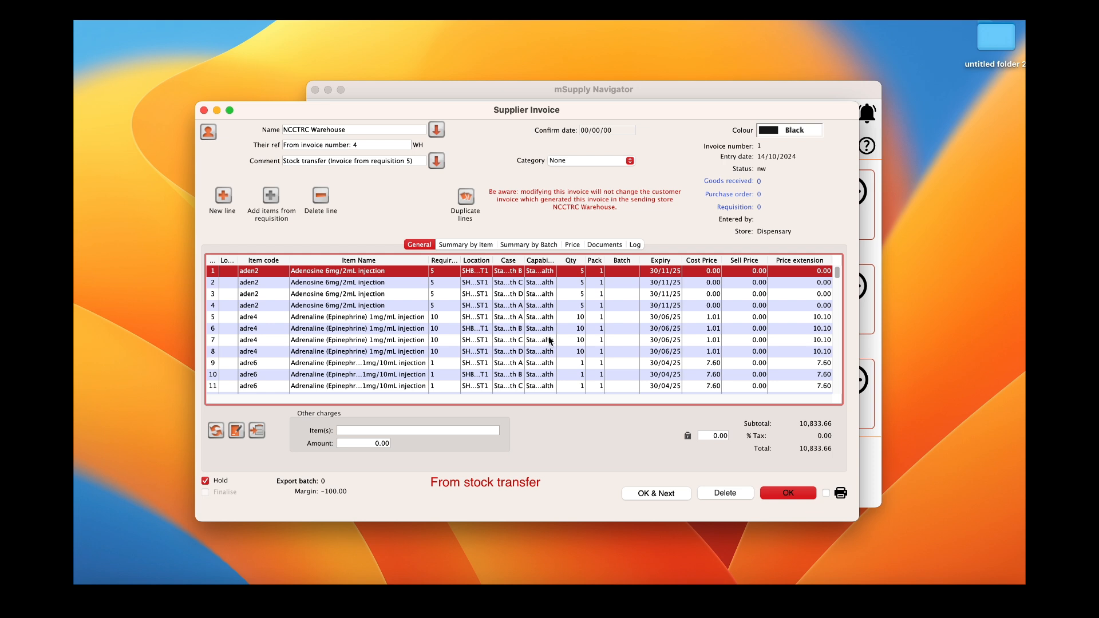
left_click(213, 482)
left_click(206, 493)
left_click(778, 497)
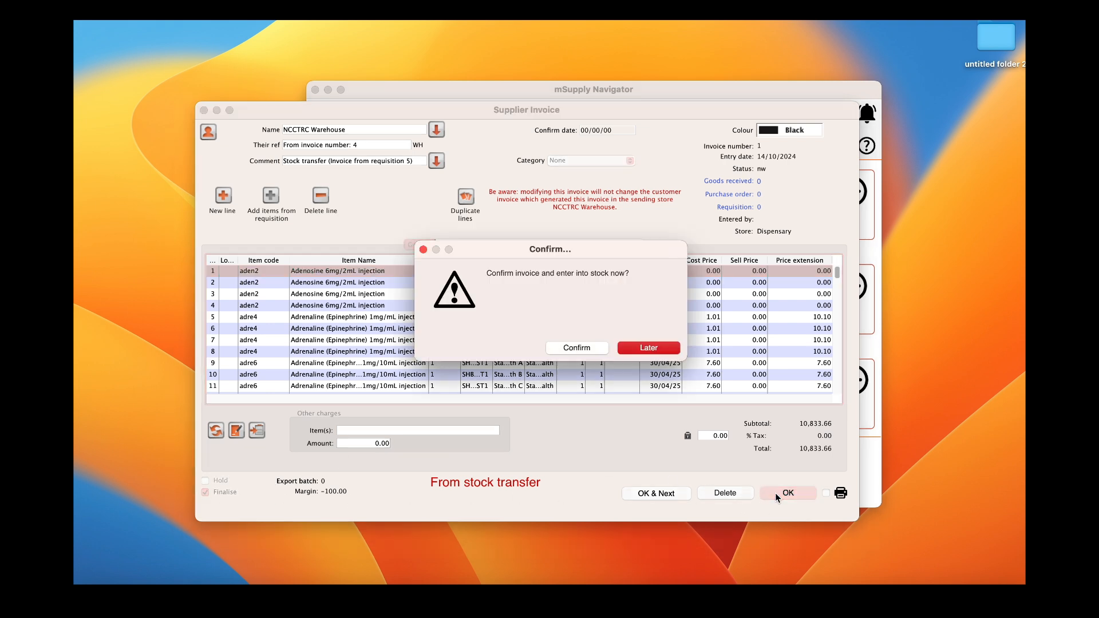
left_click(578, 348)
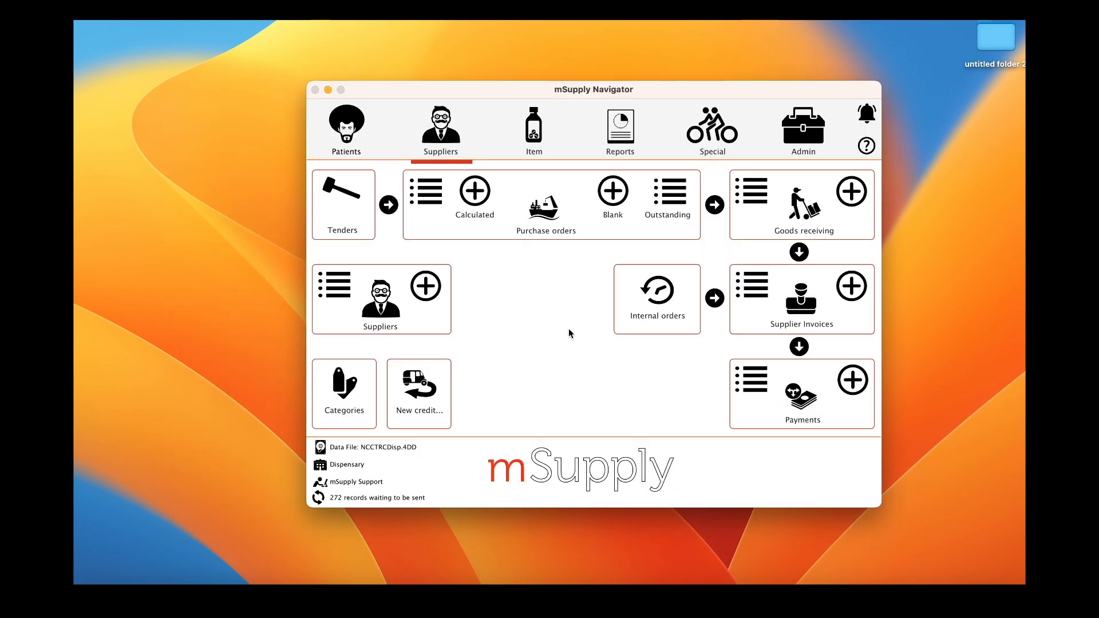
Open the Dispensary's stock list and look through the received items
left_click(514, 147)
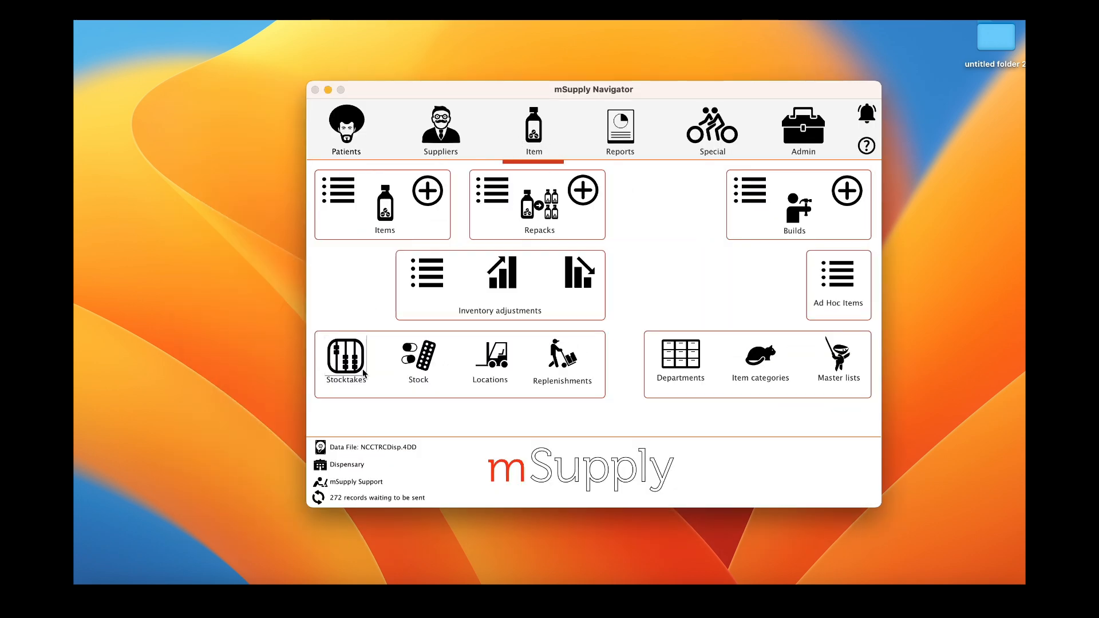
left_click(413, 364)
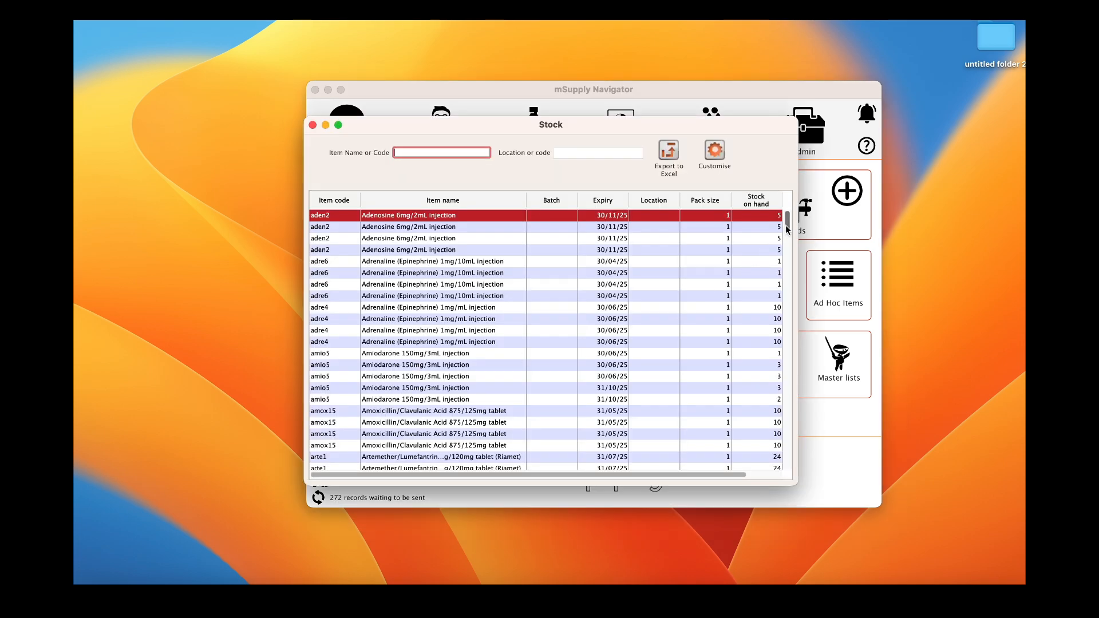
left_click_drag(786, 227, 777, 204)
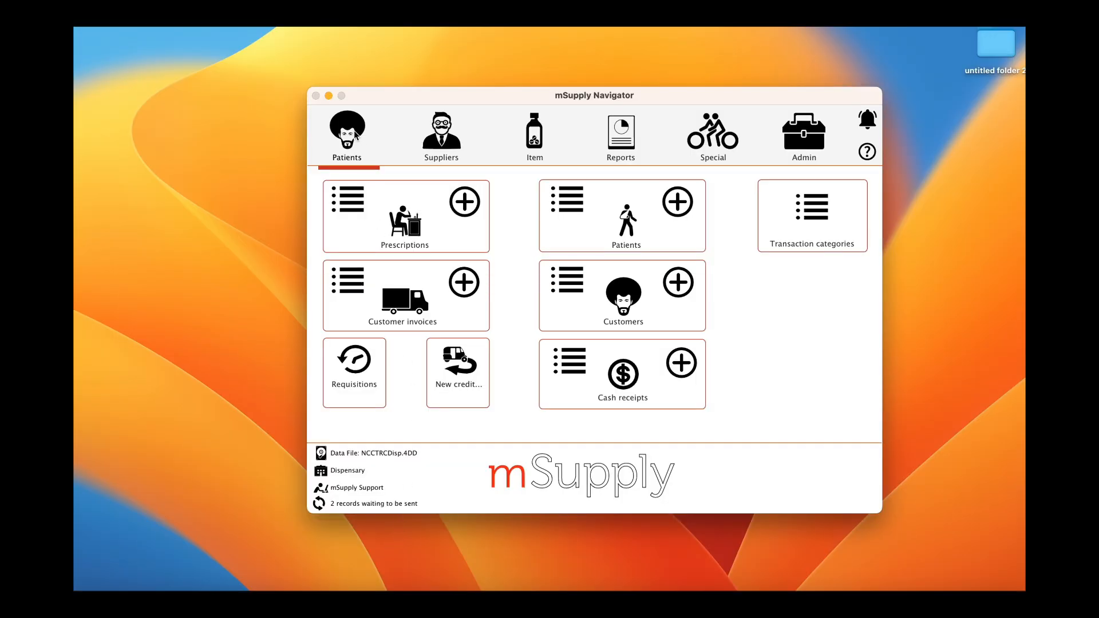
Start a new prescription in the Dispensary and pick the patient from the full patient list
left_click(464, 202)
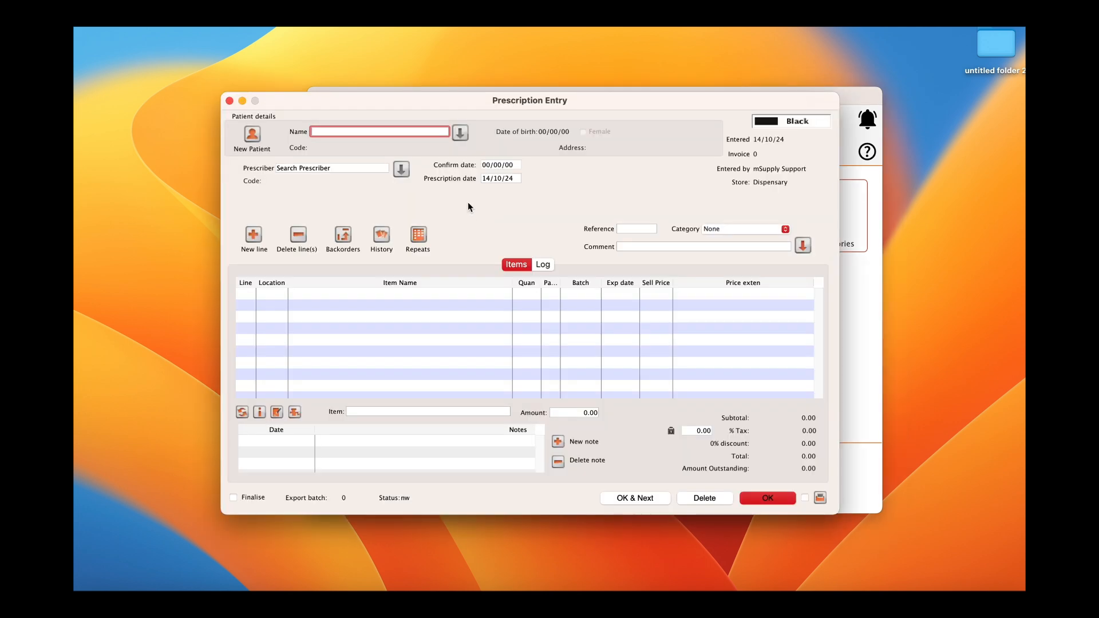
type("@")
key("Tab")
left_click(457, 224)
double_click(455, 224)
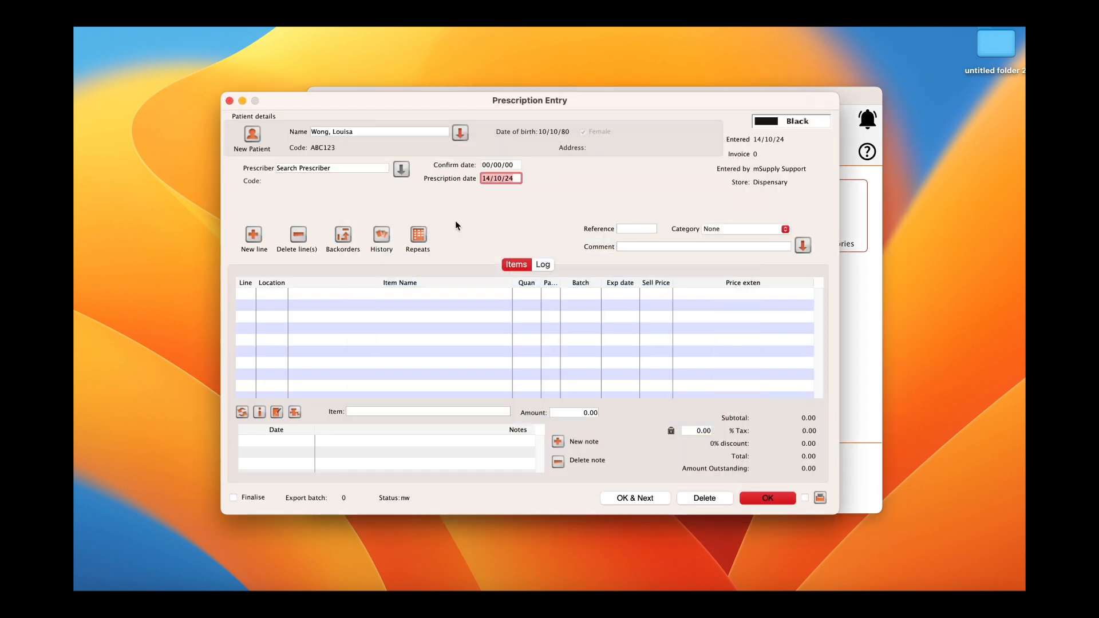
Choose the prescriber from the full prescriber list and keep the prescription open
left_click_drag(354, 168, 252, 166)
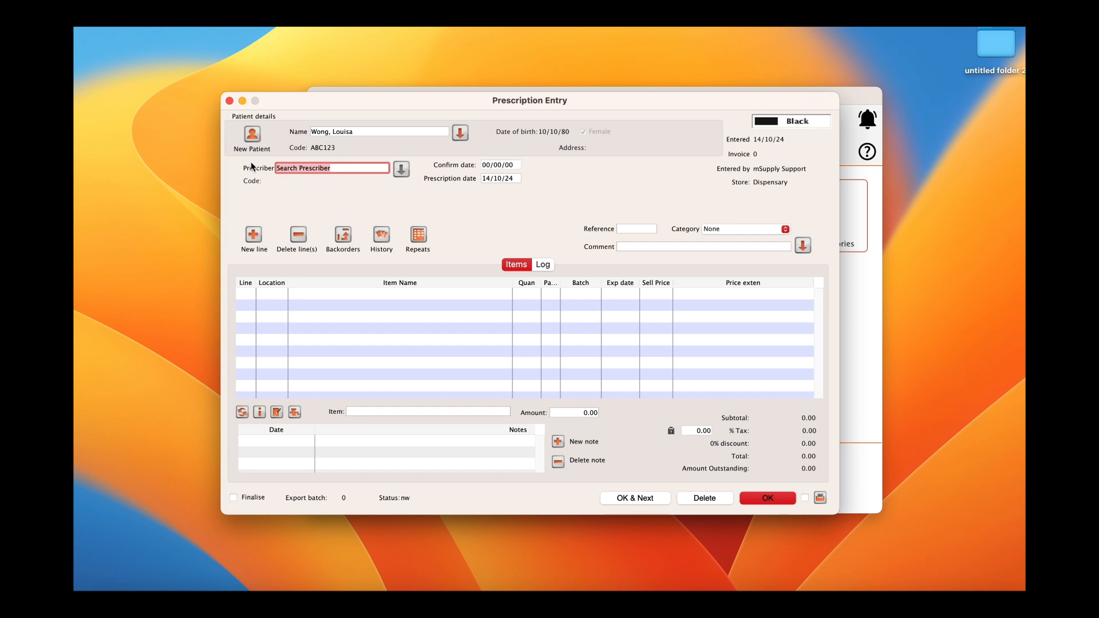
type("@")
key("Return")
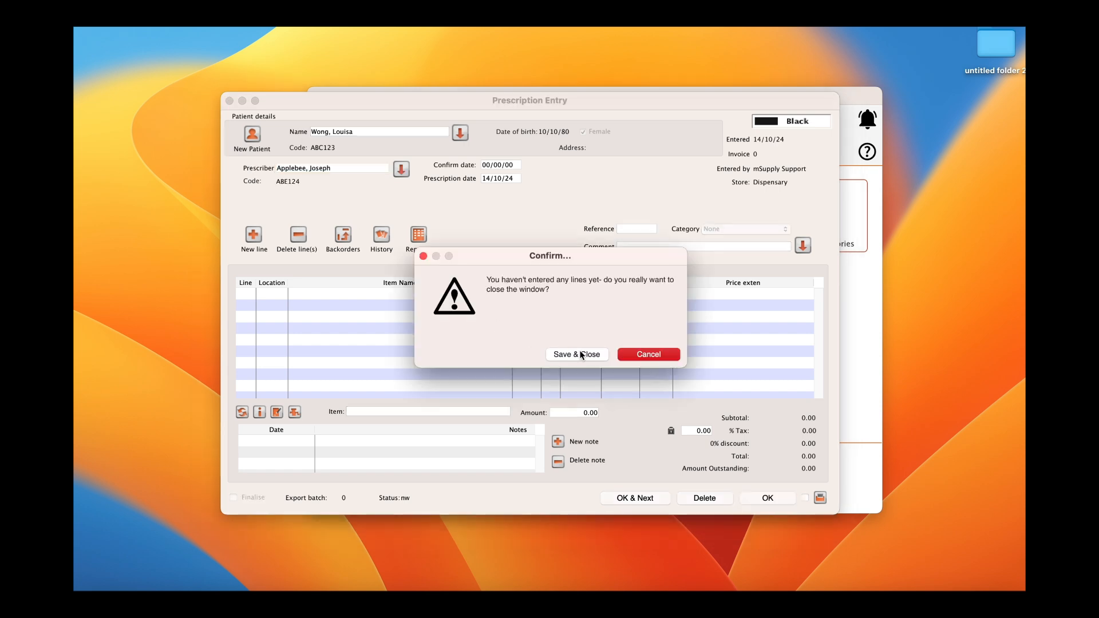
left_click(645, 356)
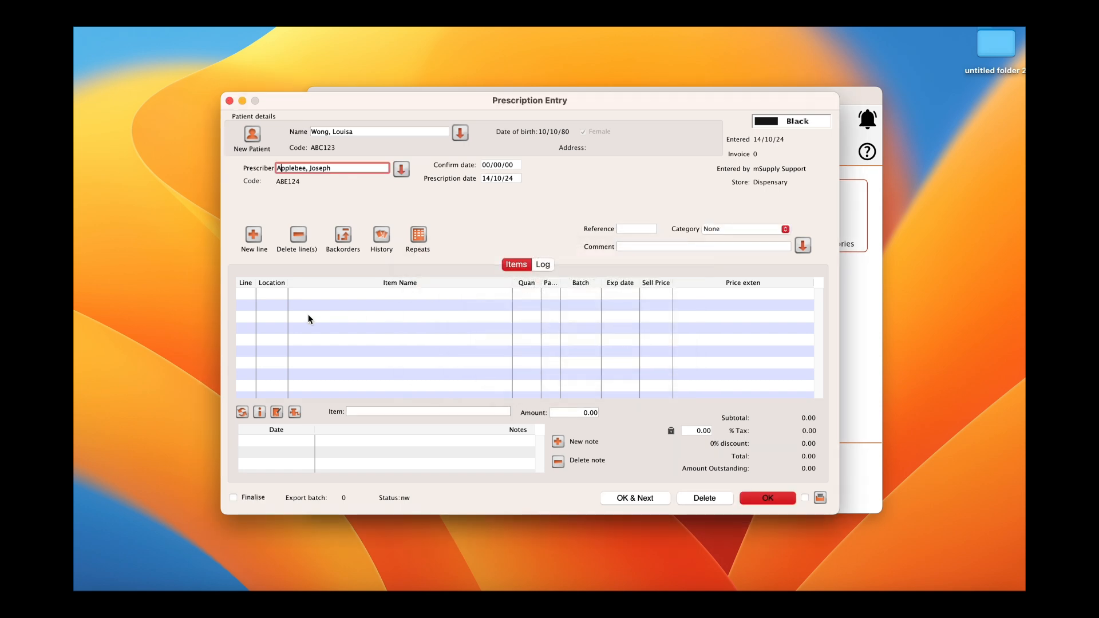
Add a prescription line for Adenosine 6mg/2mL injection, picked from the full item list
left_click(262, 249)
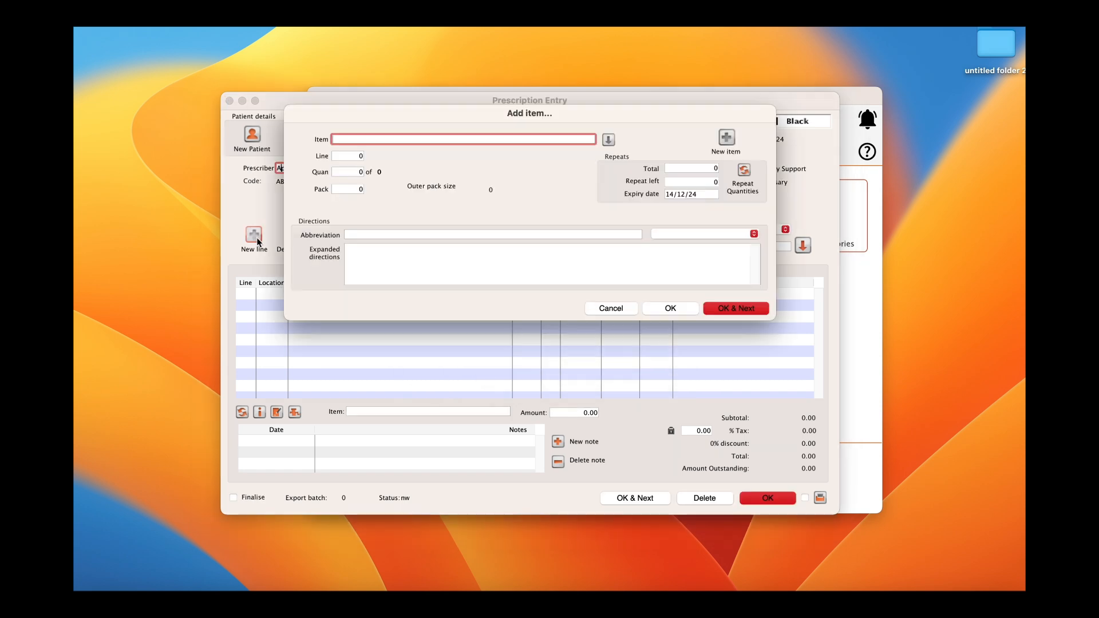
type("@")
key("Tab")
double_click(374, 178)
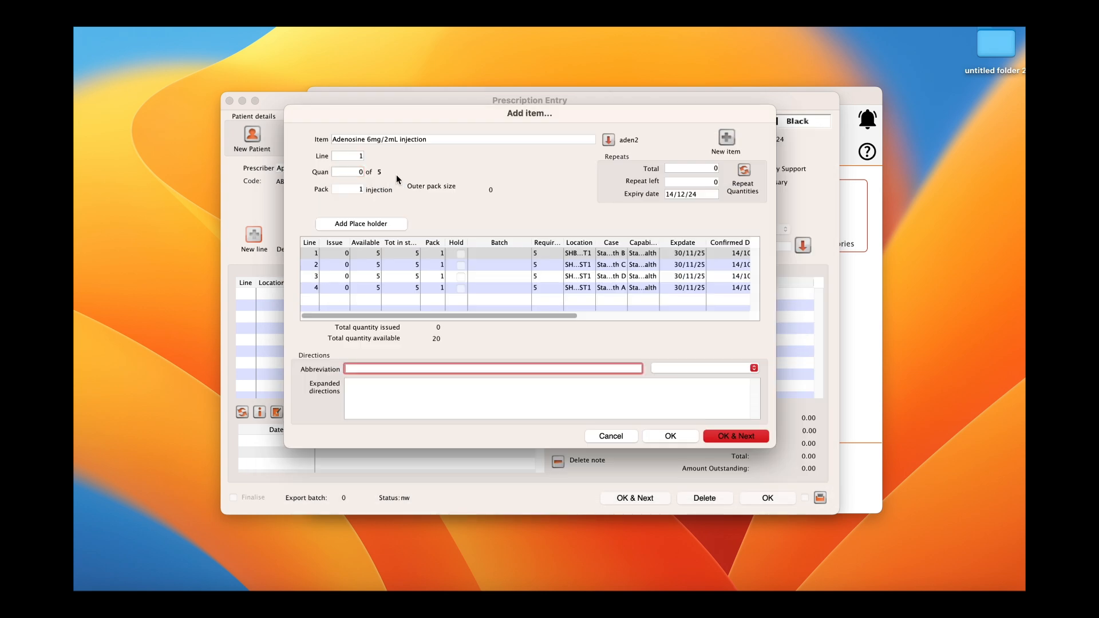
Issue a quantity of 1 from the first Adenosine stock line, enter the directions, and save the line and the prescription
left_click(419, 254)
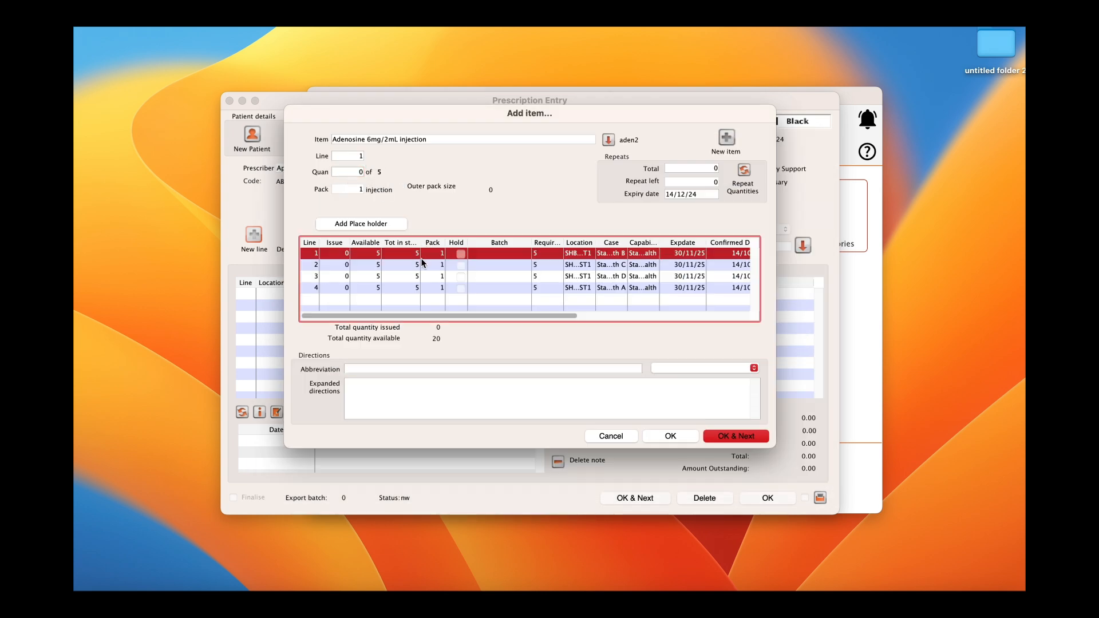
left_click(362, 174)
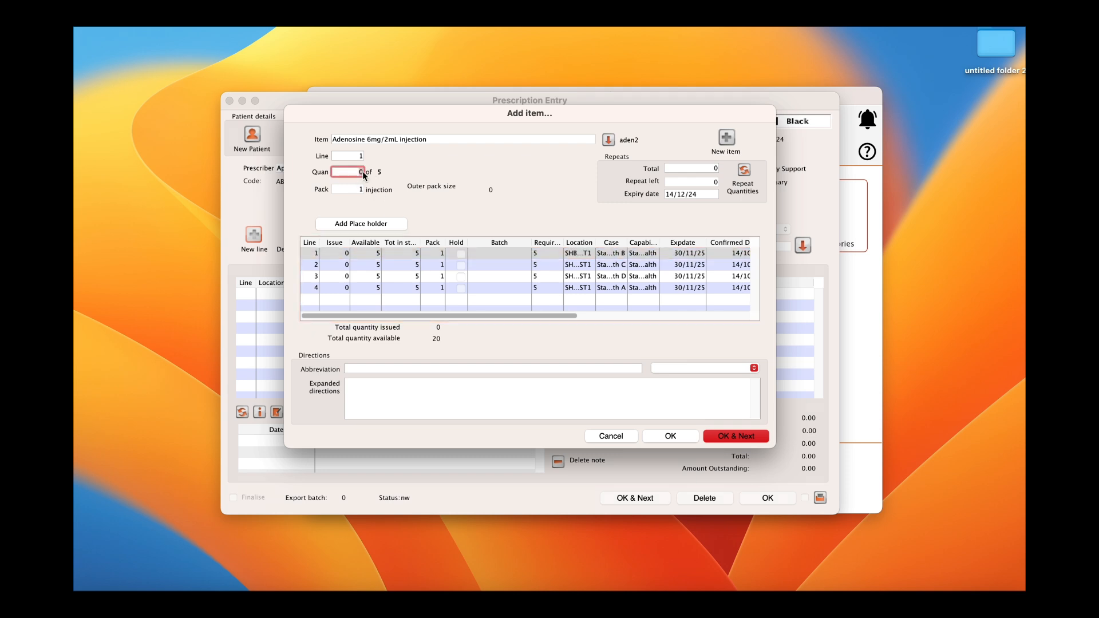
type("1")
left_click(404, 368)
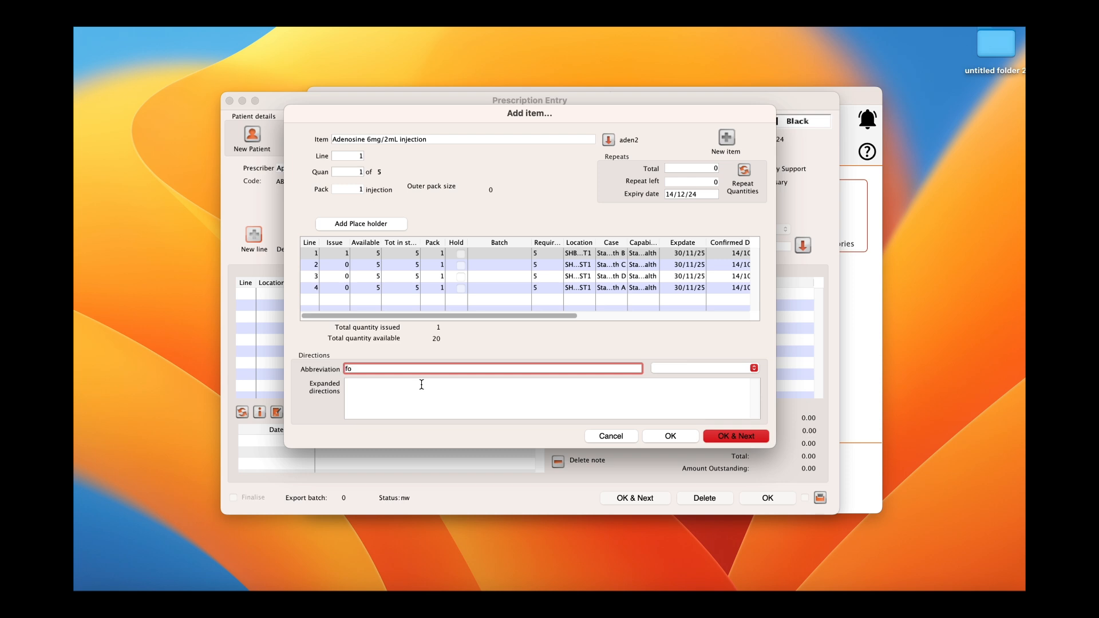
type("use as directed")
left_click(664, 437)
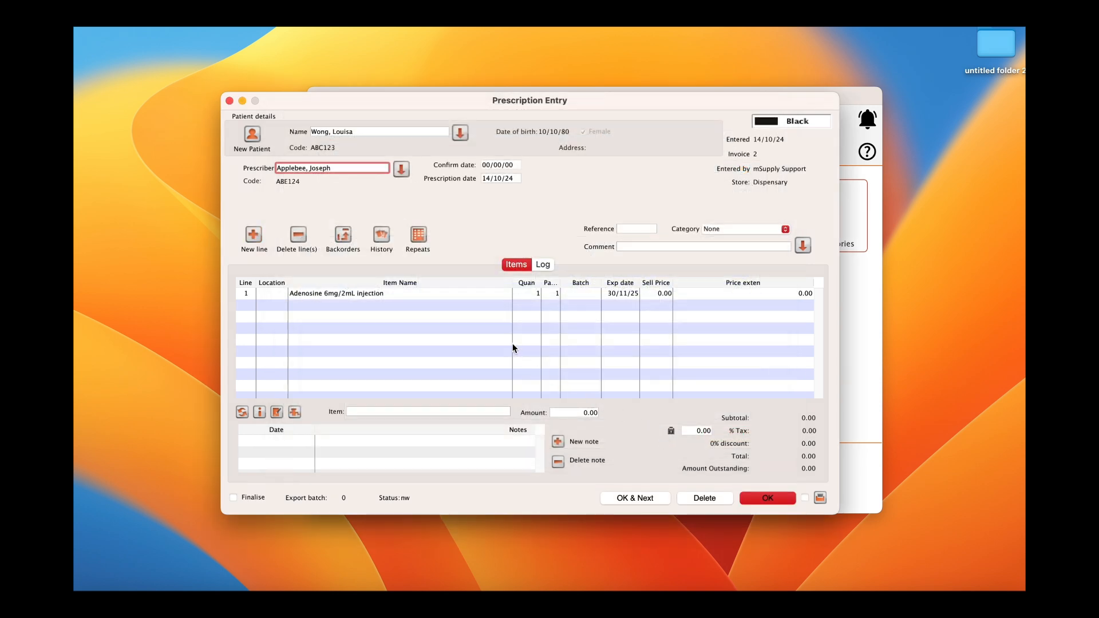
left_click(767, 499)
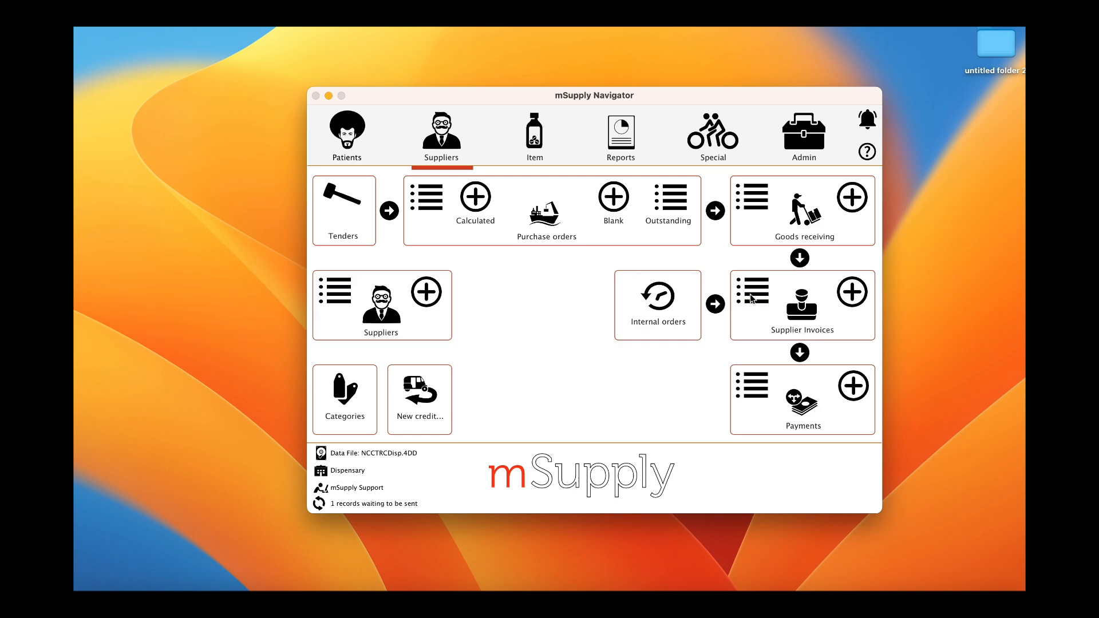
Open the NCCTRC Warehouse supplier invoice and view the return quantities for its first Adenosine line without creating a return
left_click(752, 293)
left_click(620, 347)
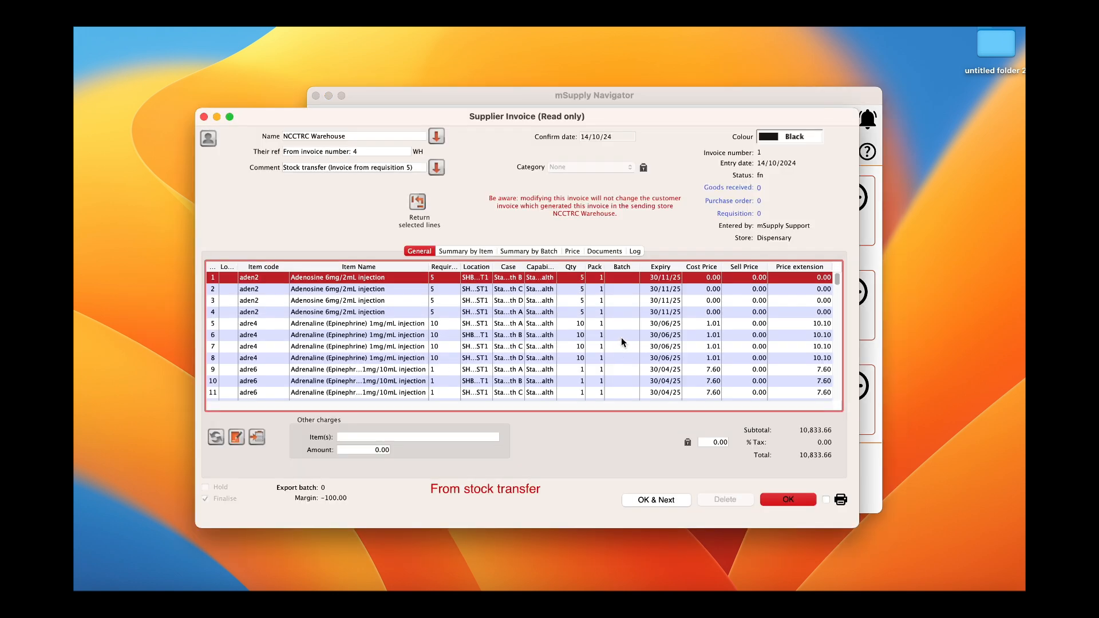
left_click(418, 203)
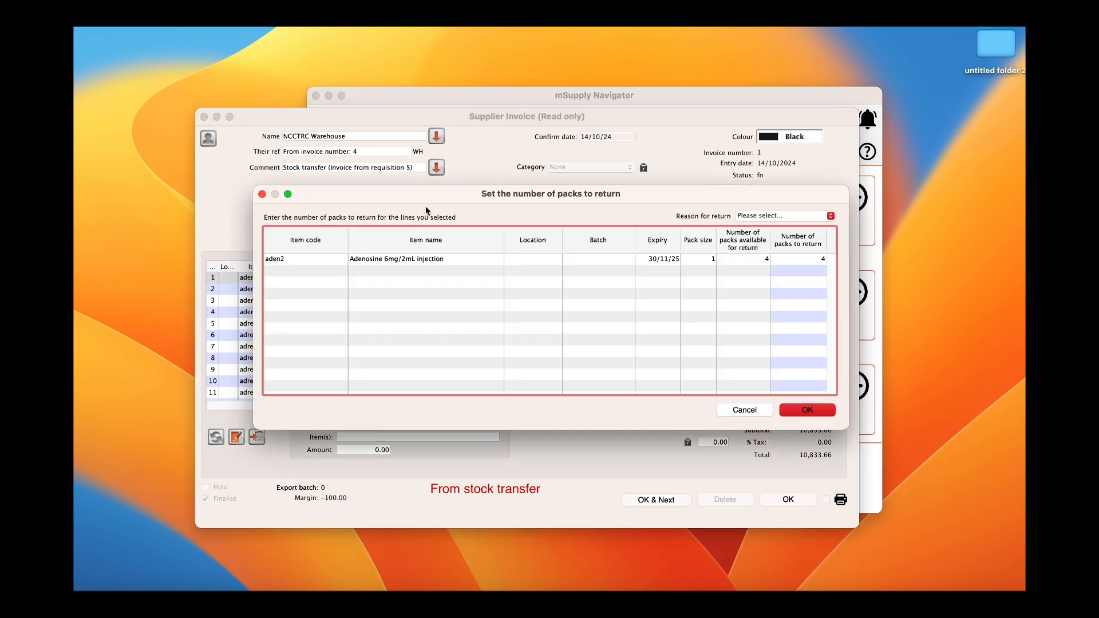
left_click(741, 411)
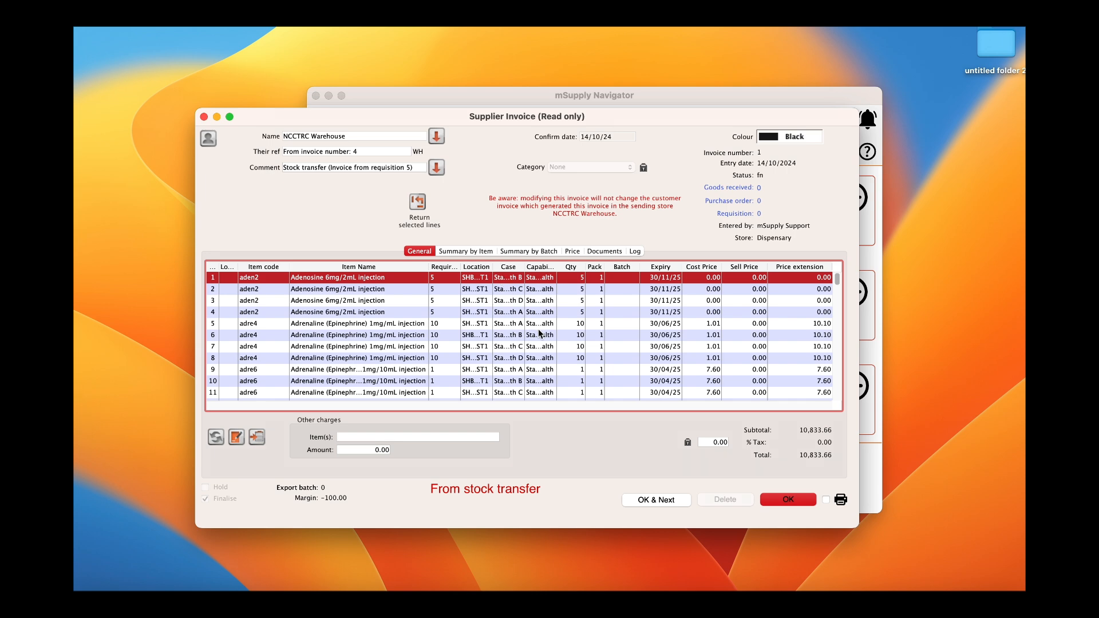
Return every line of the supplier invoice to NCCTRC Warehouse with all available packs, creating a finalised supplier credit, and close the invoice
scroll(539, 334, "down", 10)
left_click_drag(837, 309, 840, 397)
left_click(560, 396, "shift")
scroll(560, 384, "up", 10)
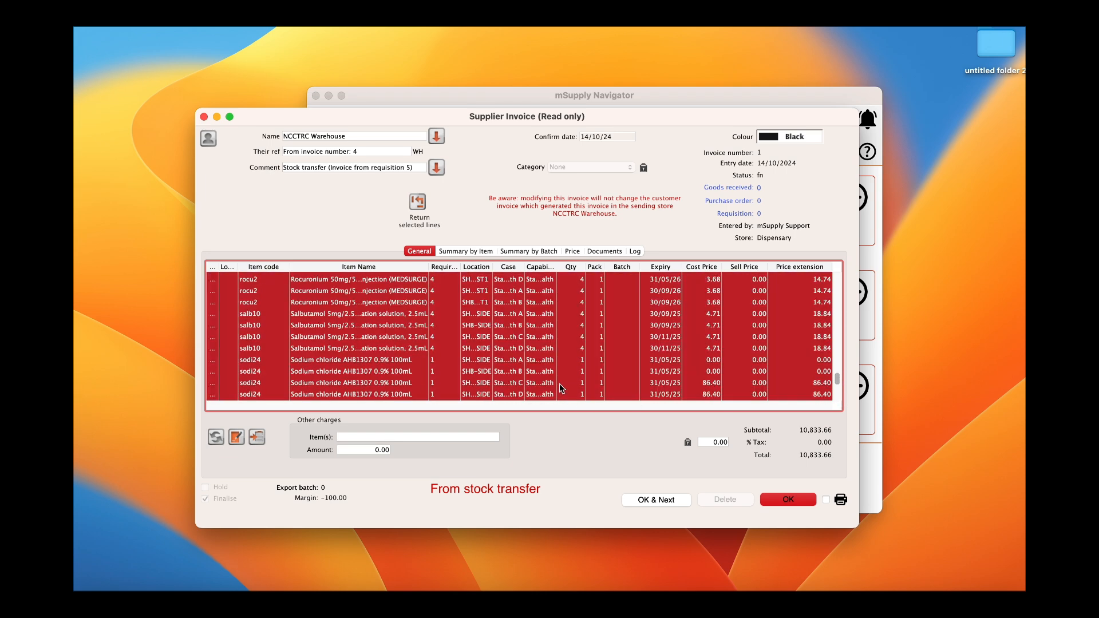
left_click_drag(837, 378, 836, 277)
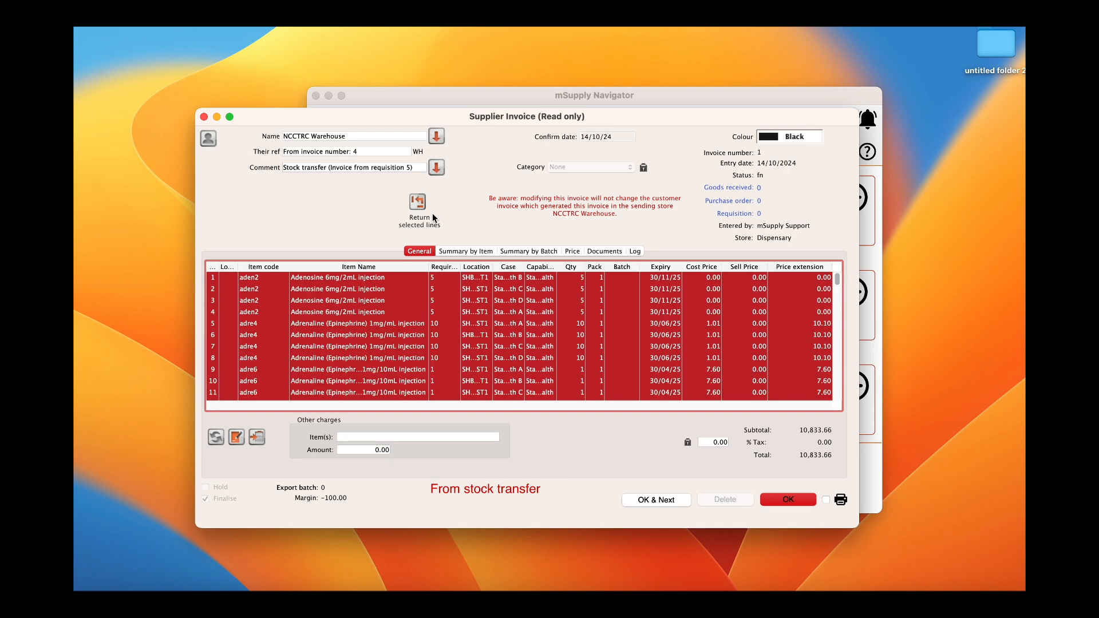
left_click(418, 203)
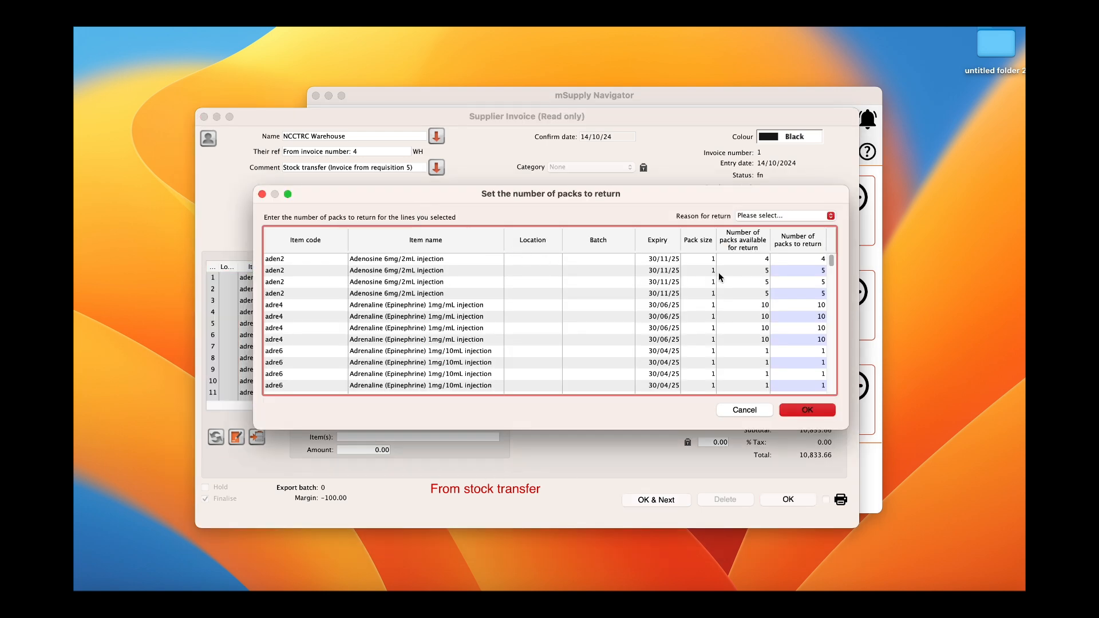
left_click(804, 411)
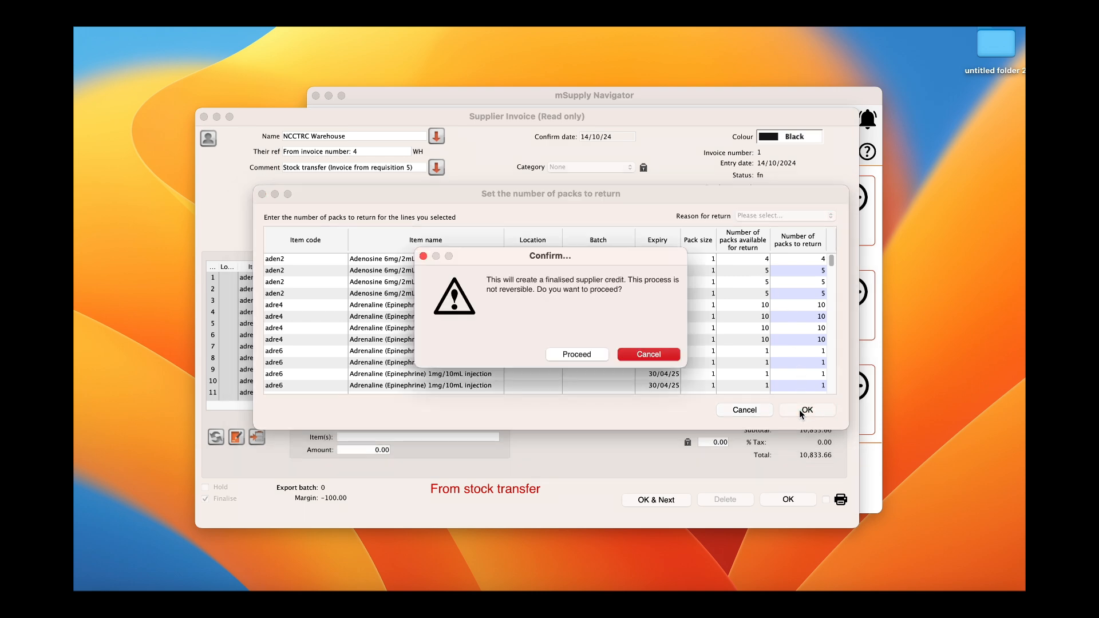
left_click(569, 355)
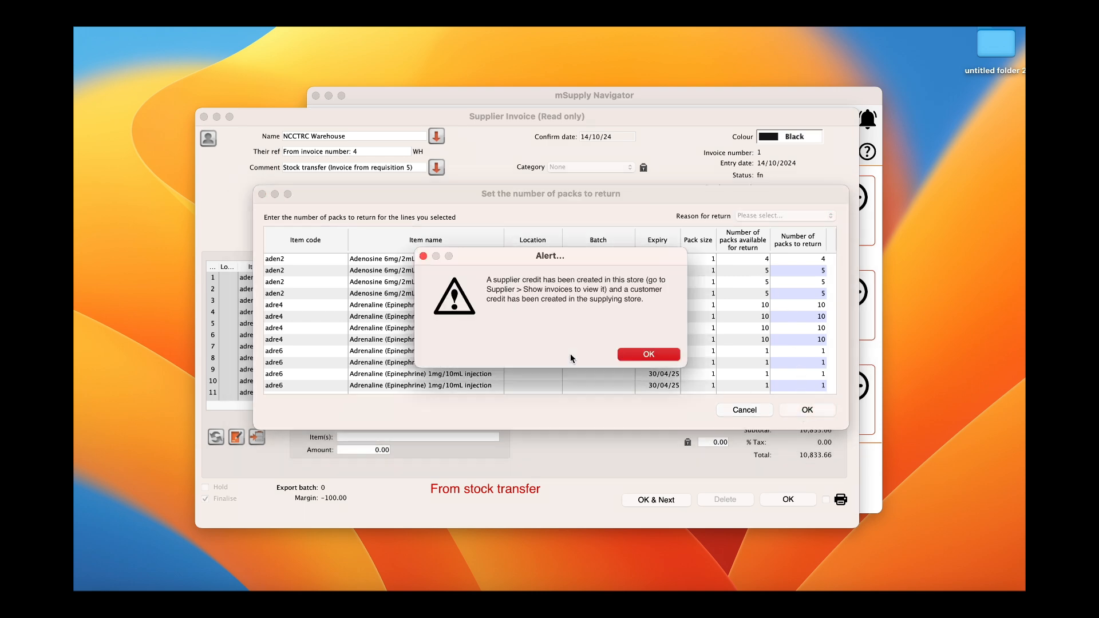
left_click(635, 354)
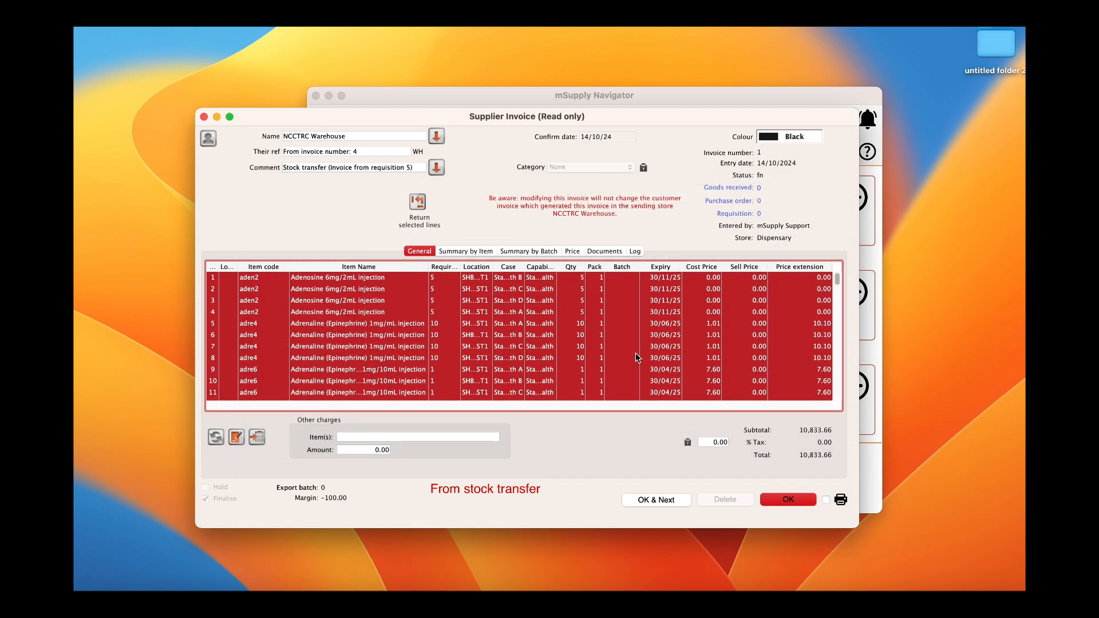
left_click(773, 499)
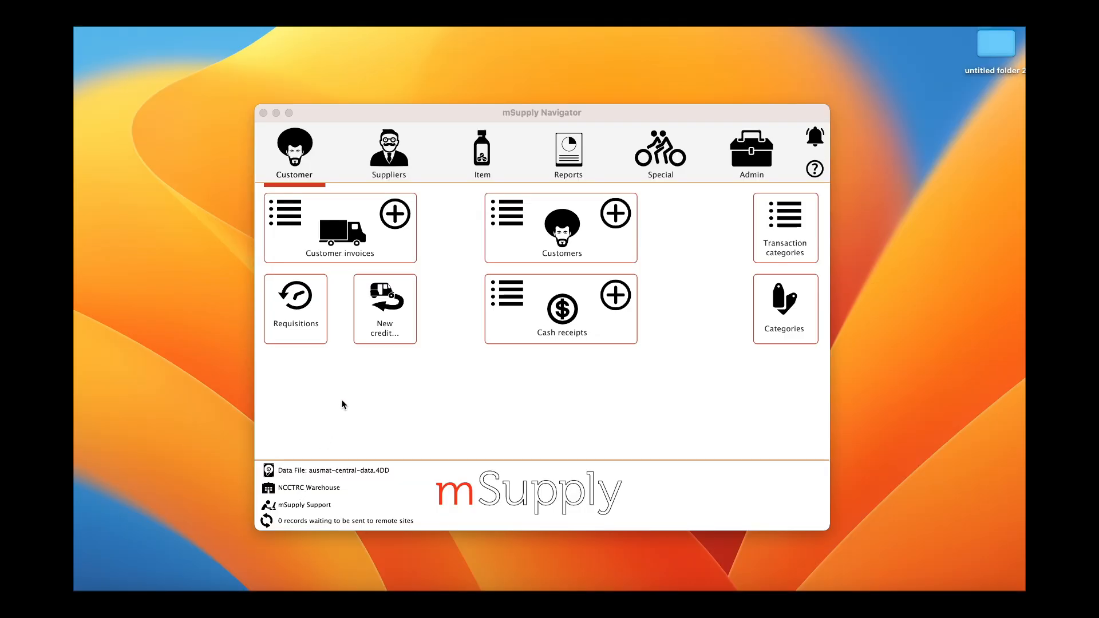
In the NCCTRC Warehouse store, list the customer credits and open the Dispensary's stock transfer return
left_click(287, 216)
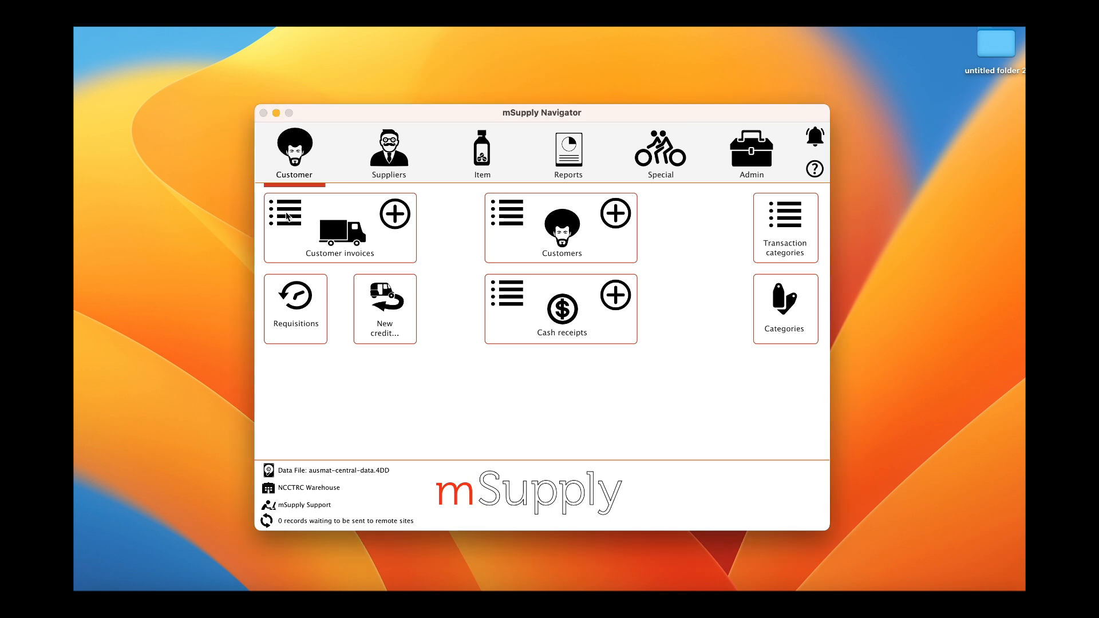
left_click(284, 215)
left_click(637, 348)
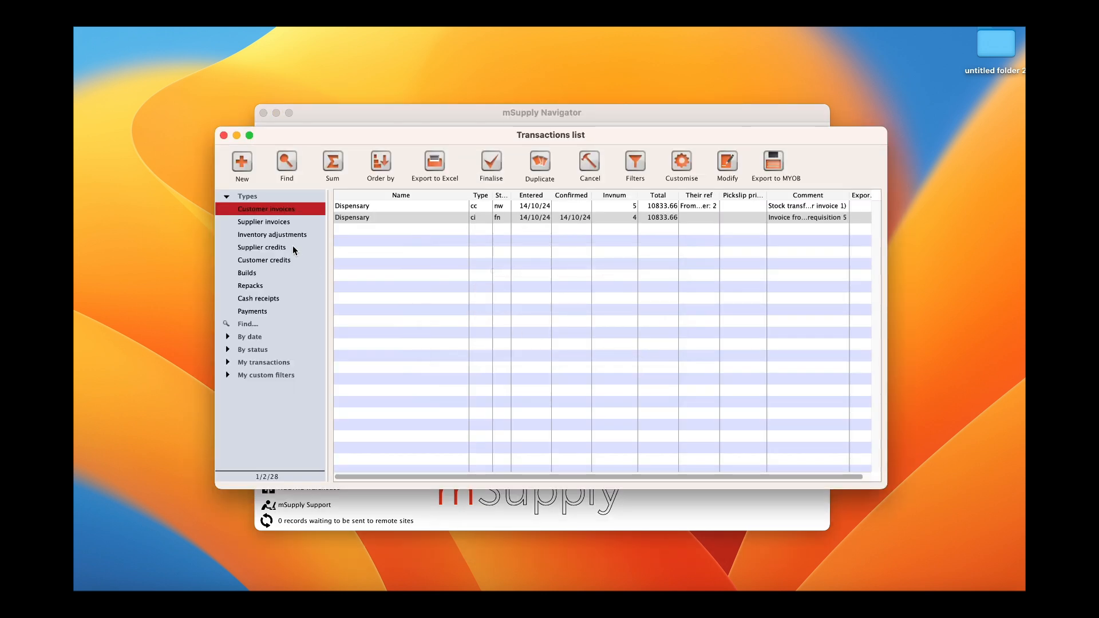
left_click(265, 260)
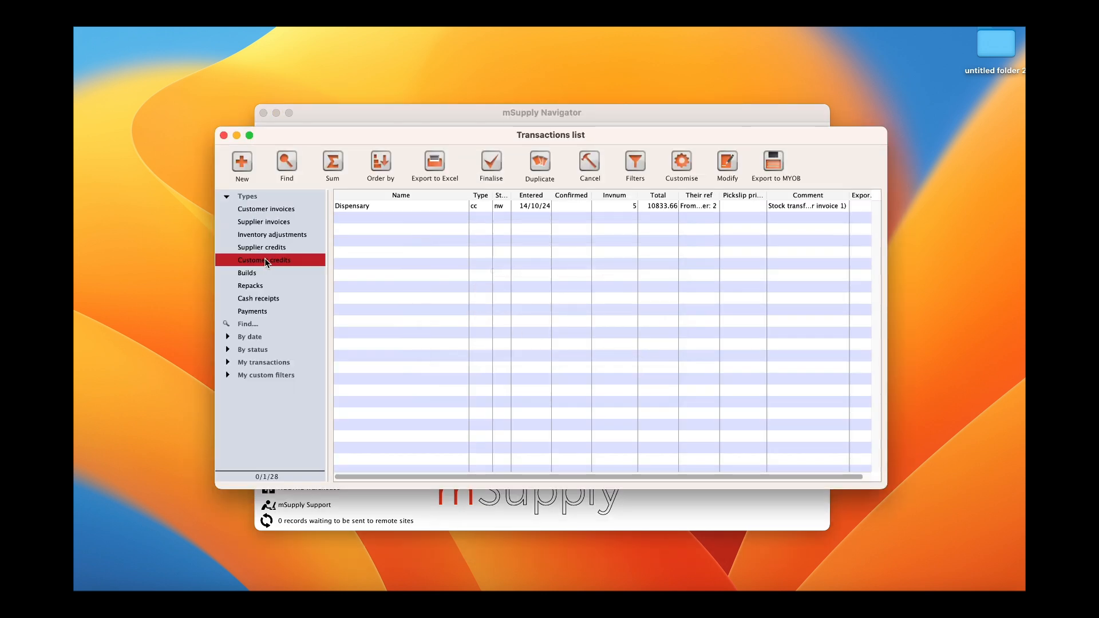
double_click(385, 208)
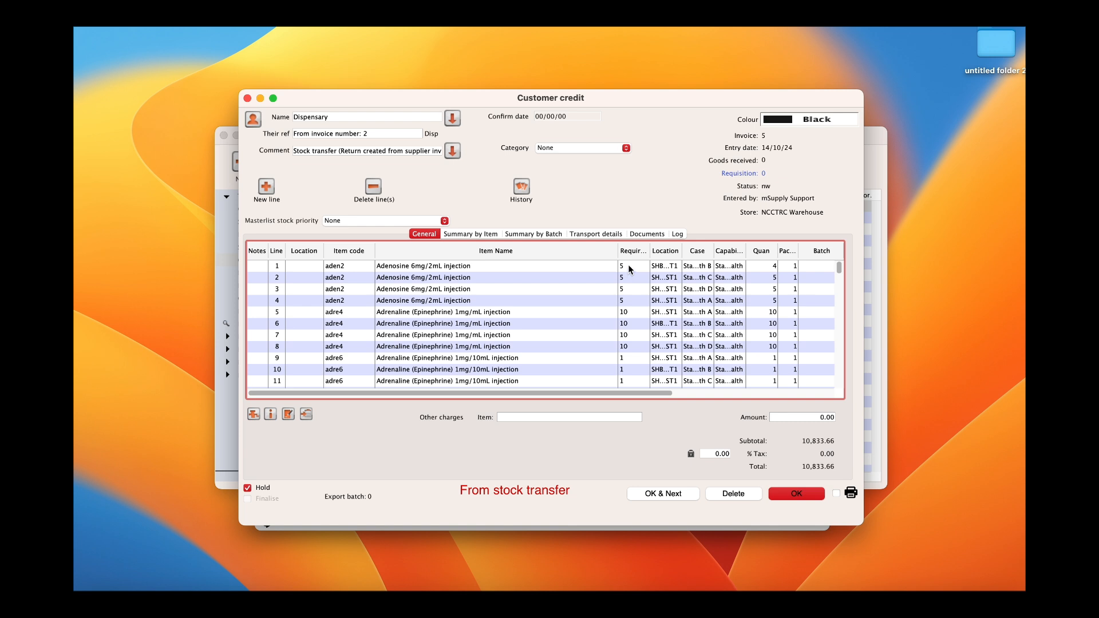
Check the returned Adenosine line, take the Dispensary customer credit off hold, then finalise and confirm it
left_click(772, 270)
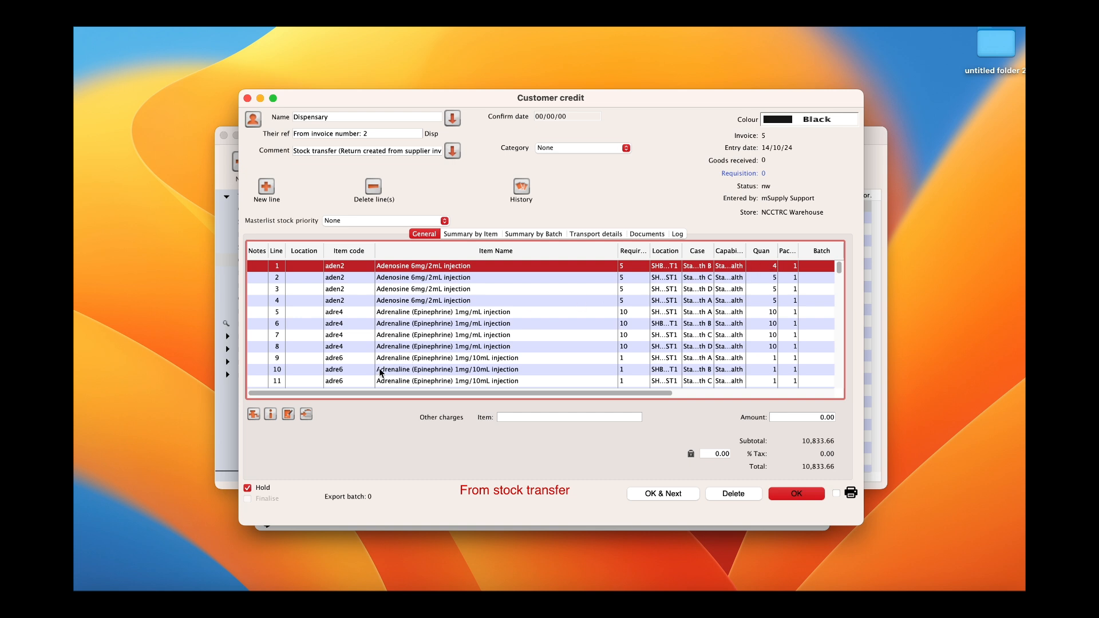
left_click(247, 488)
left_click(248, 499)
left_click(792, 493)
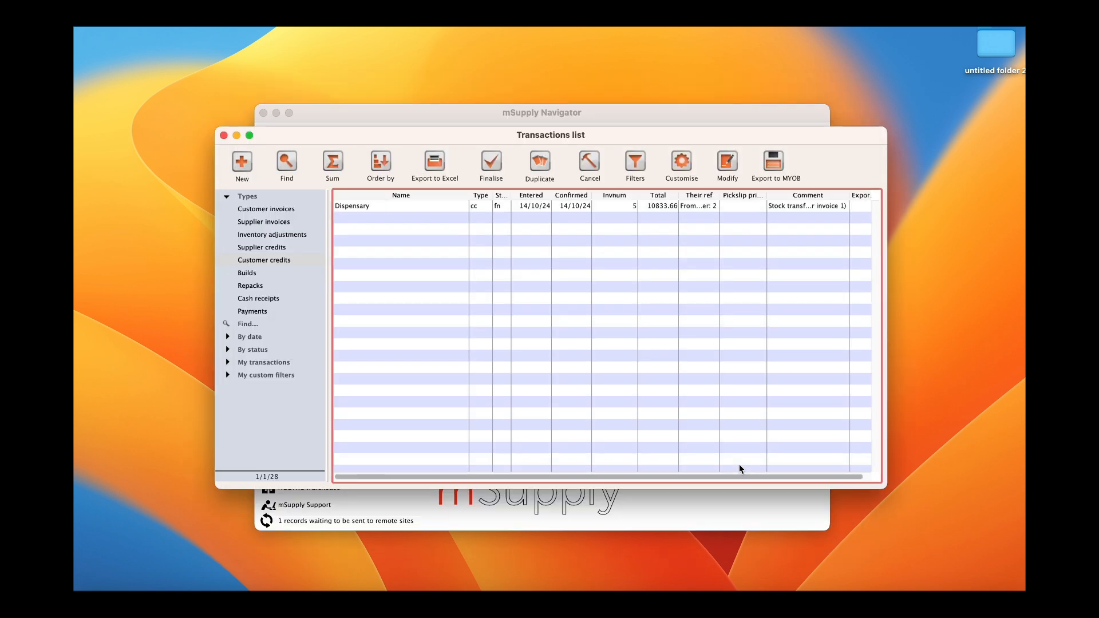